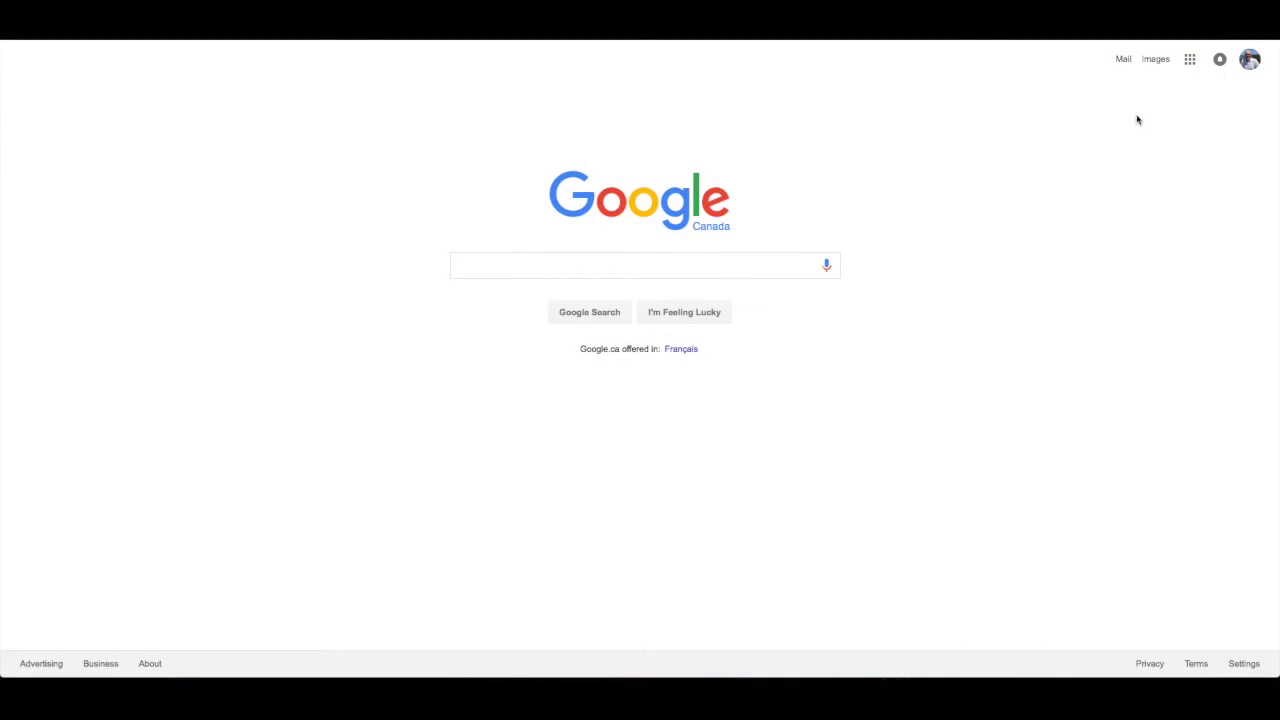
Open Hangouts from the full list of Google apps and start a video call named MysteryHangout
{"action": "left_click", "coordinate": [1190, 60]}
{"action": "left_click", "coordinate": [1190, 60]}
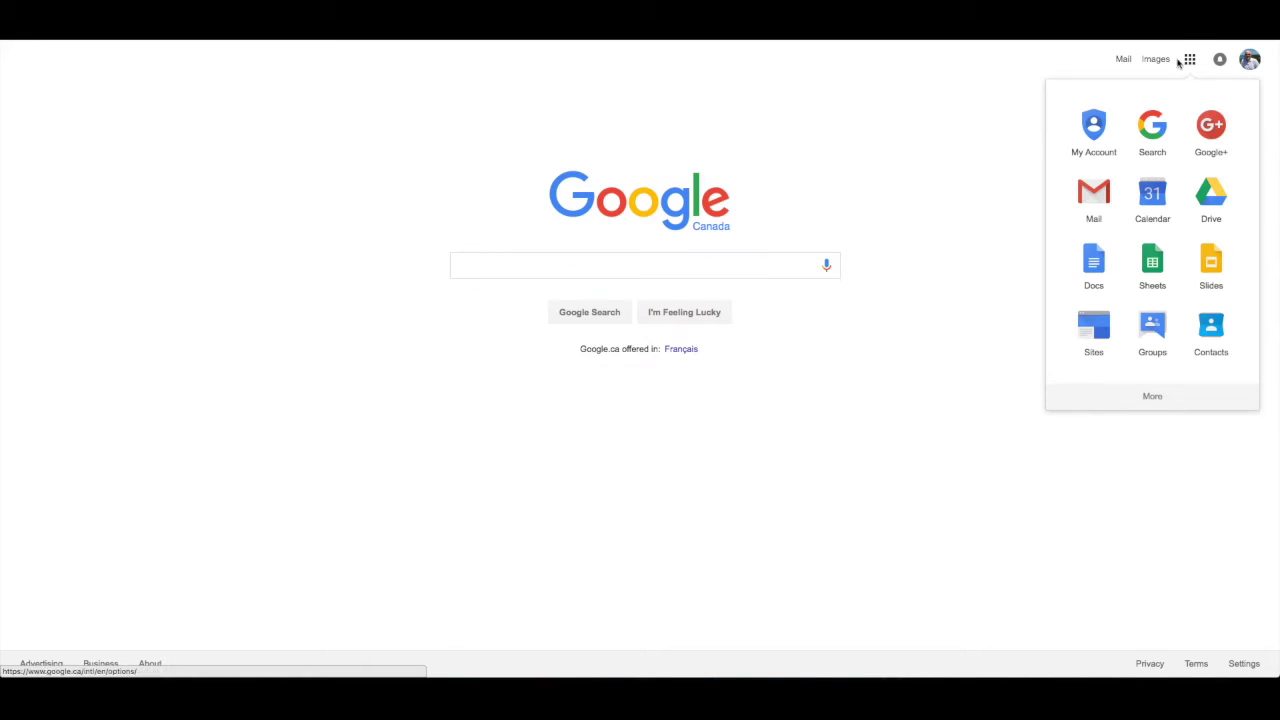
{"action": "left_click", "coordinate": [1153, 397]}
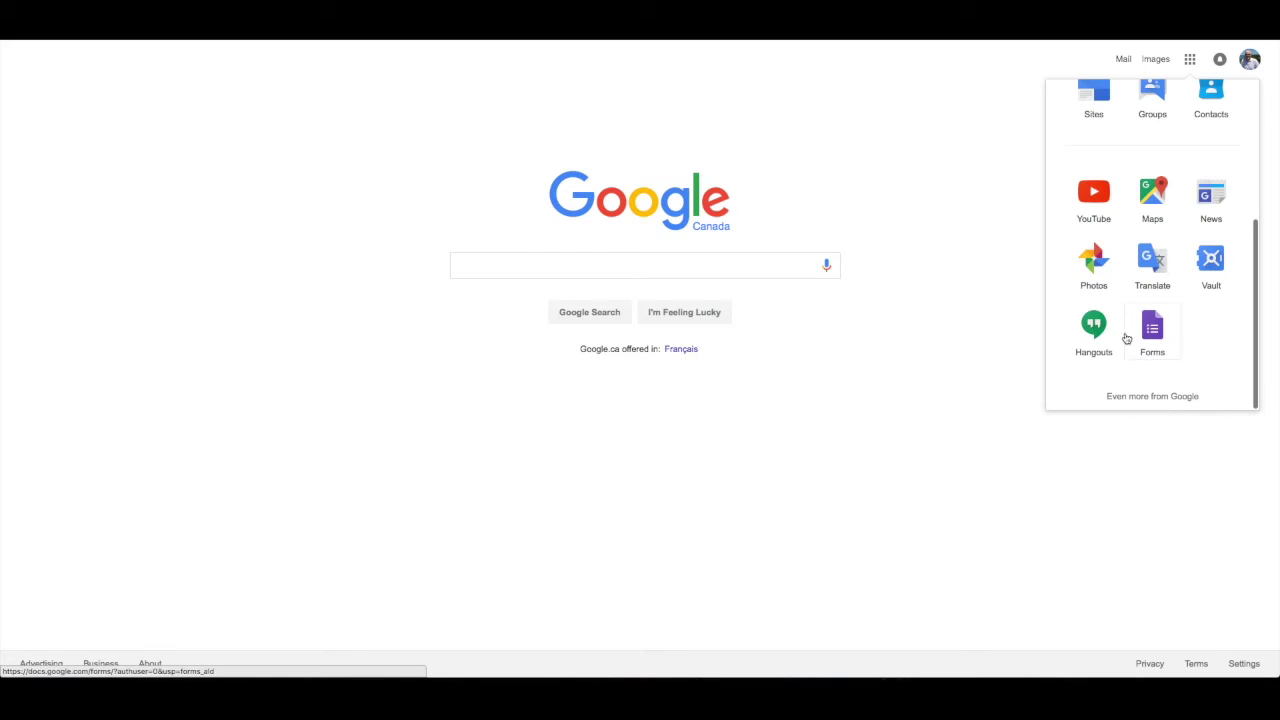
{"action": "key", "text": "Escape"}
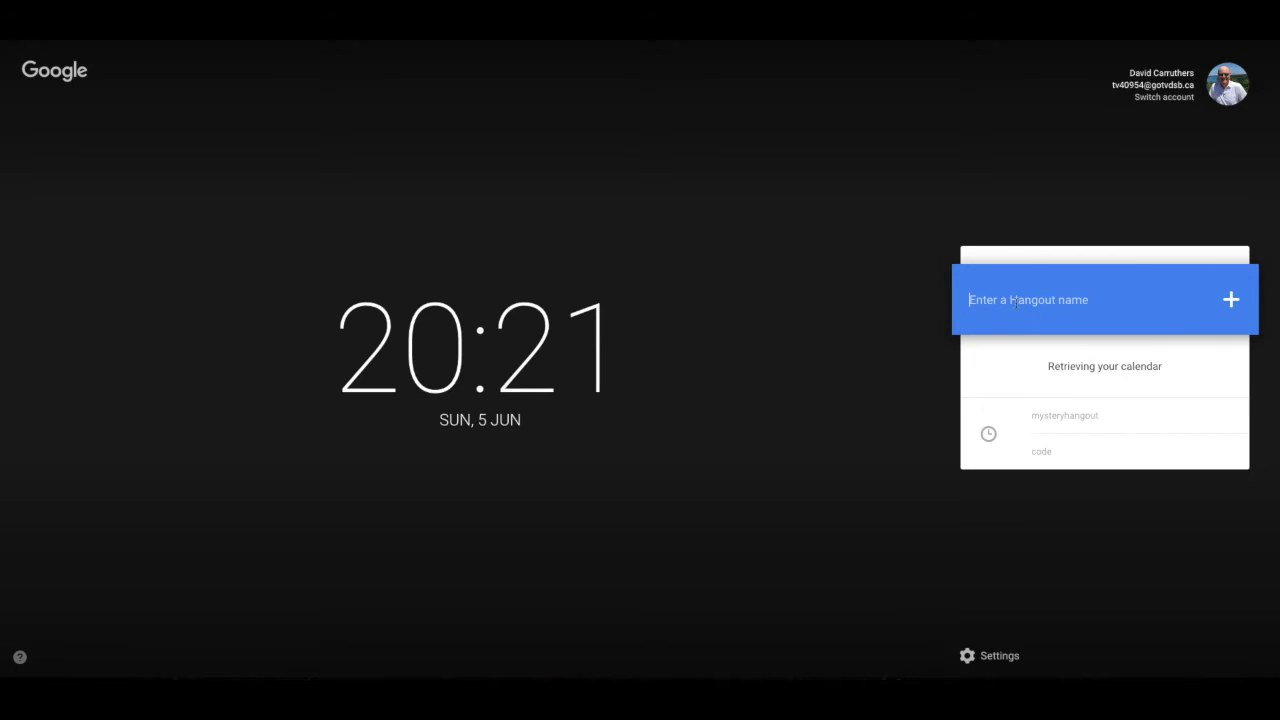
{"action": "type", "text": "Myste"}
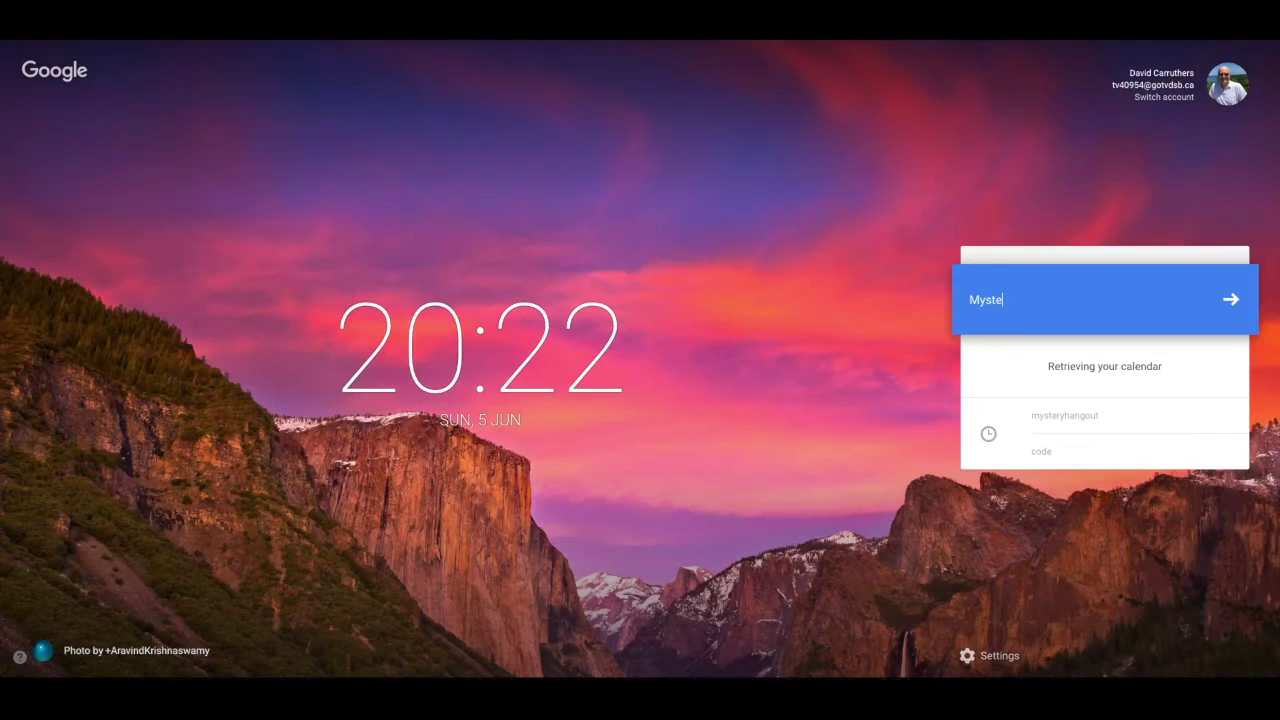
{"action": "type", "text": "ryHangout"}
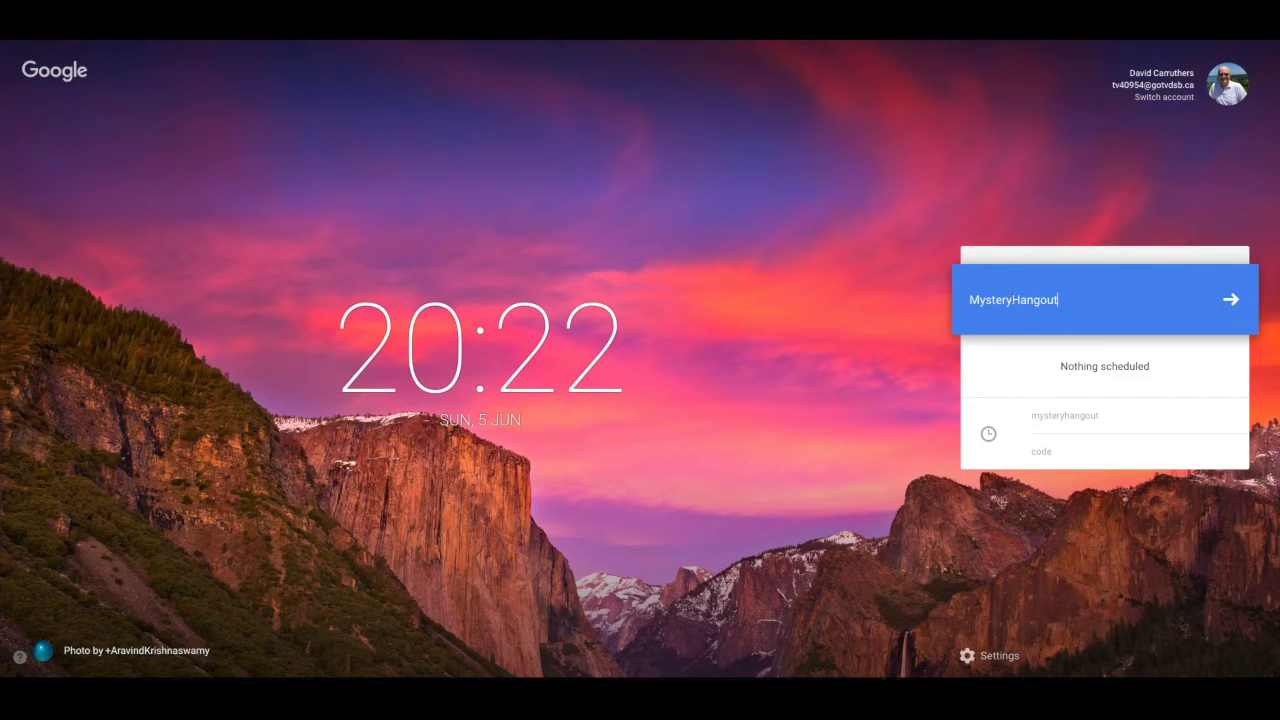
{"action": "left_click", "coordinate": [1230, 300]}
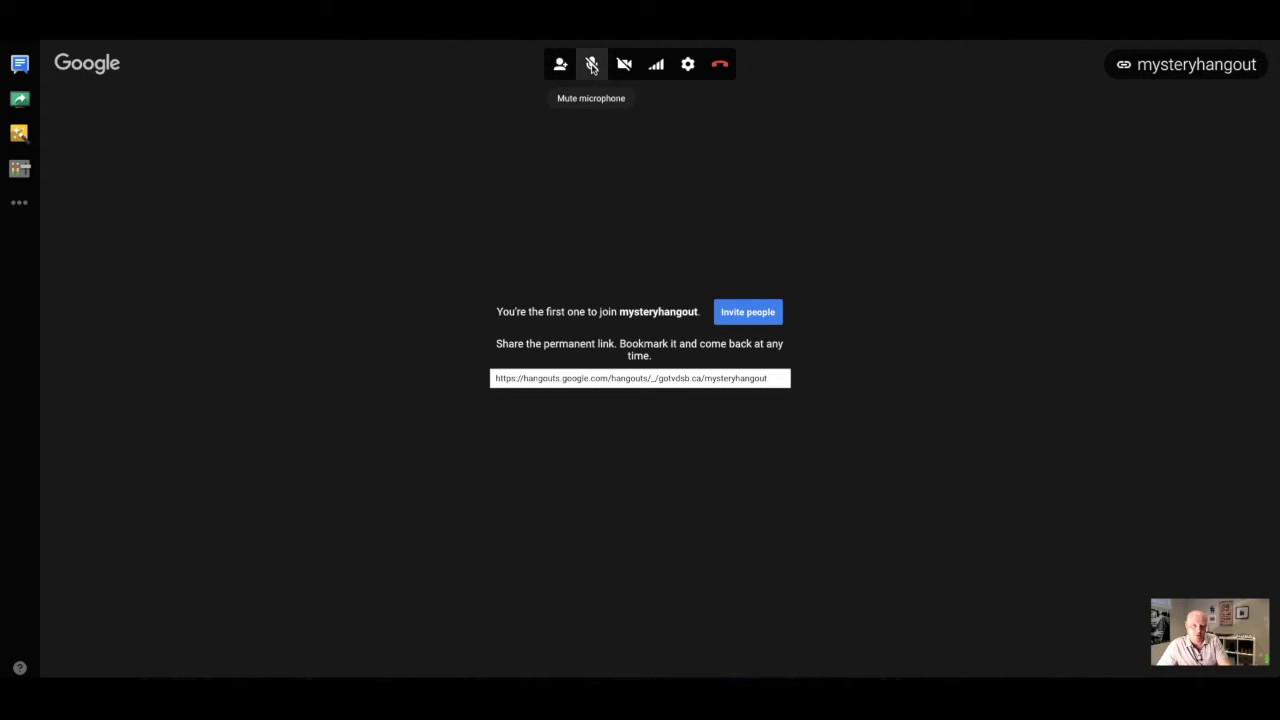
Examine the call's microphone and camera controls and its audio and video device settings without saving changes
{"action": "left_click", "coordinate": [592, 66]}
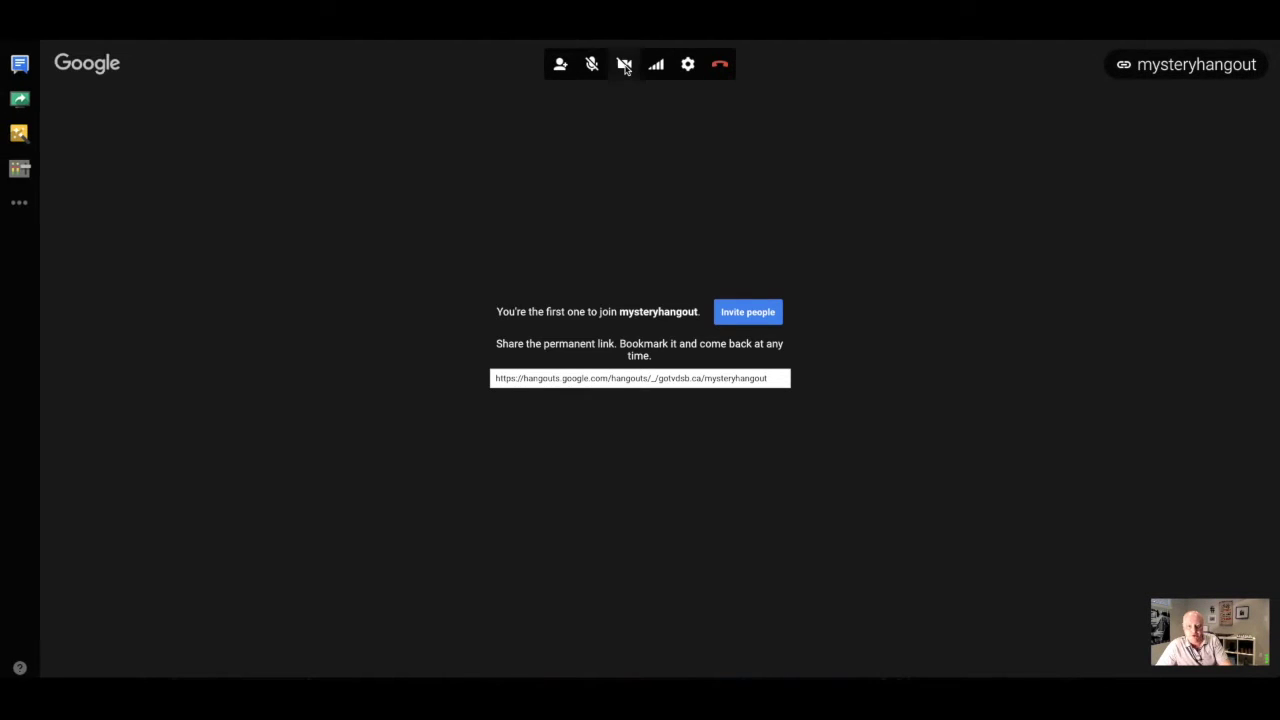
{"action": "left_click", "coordinate": [625, 66]}
{"action": "left_click", "coordinate": [625, 66]}
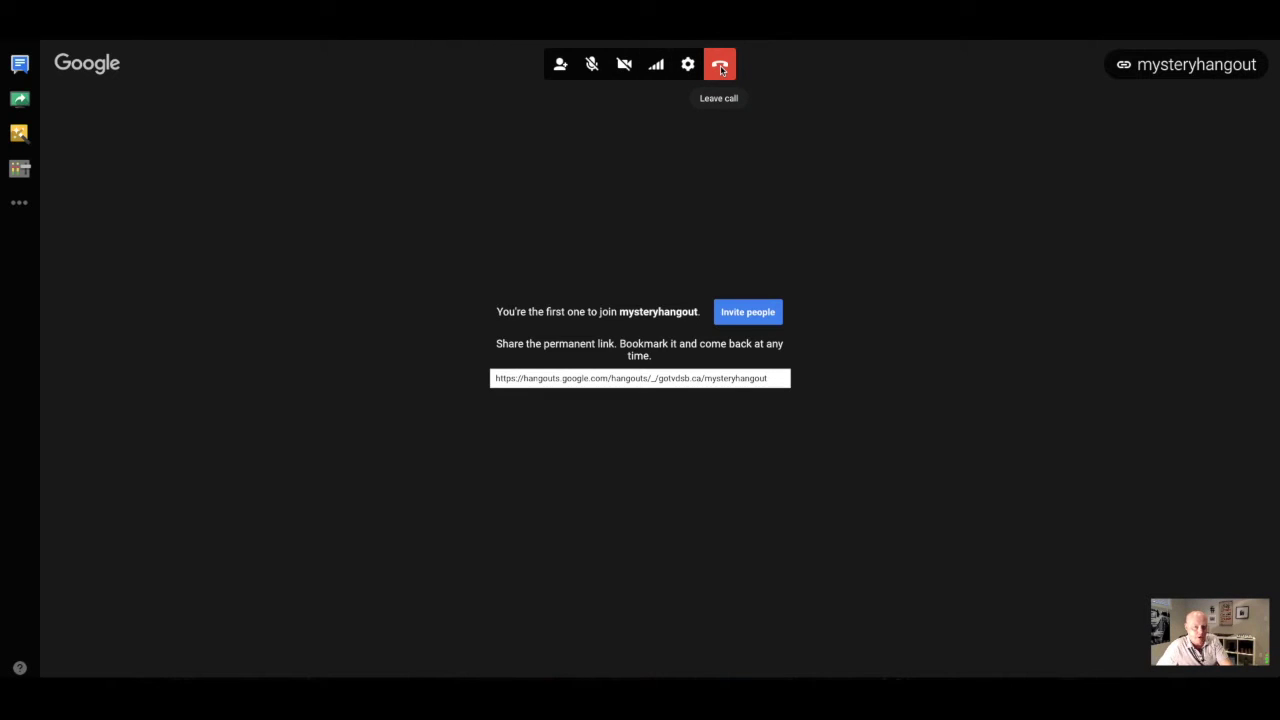
{"action": "left_click", "coordinate": [684, 66]}
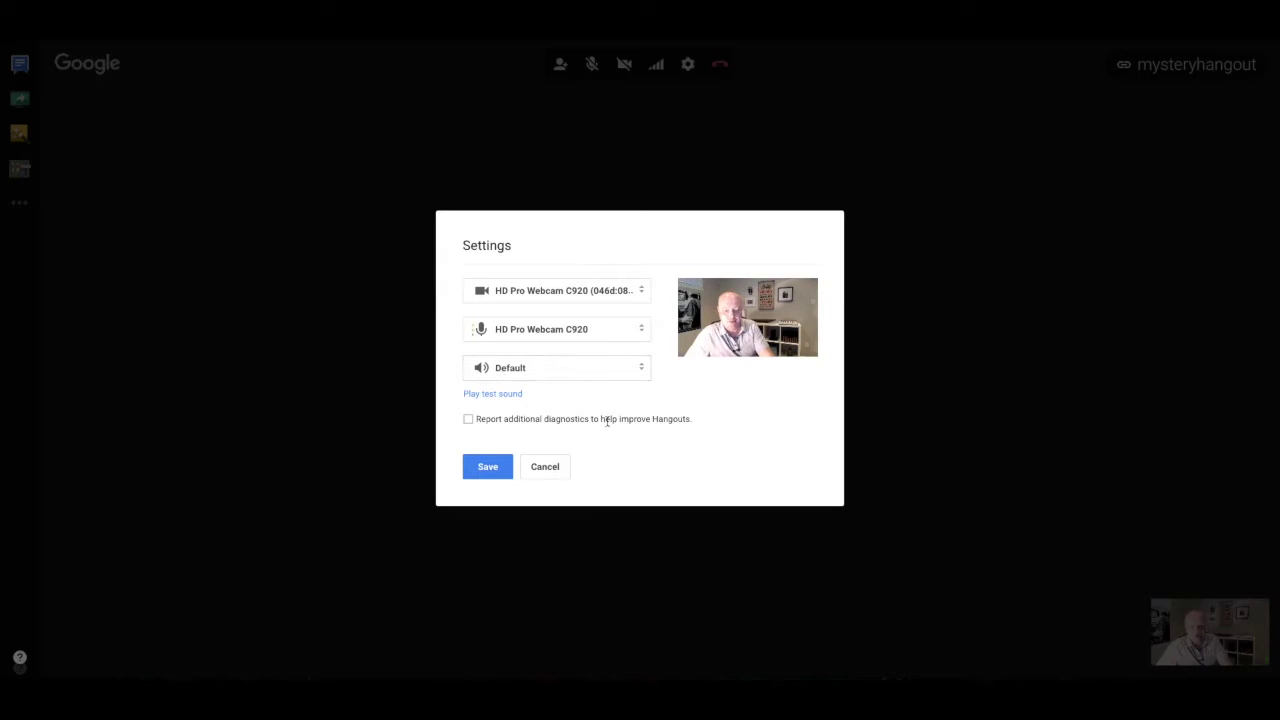
{"action": "left_click", "coordinate": [545, 467]}
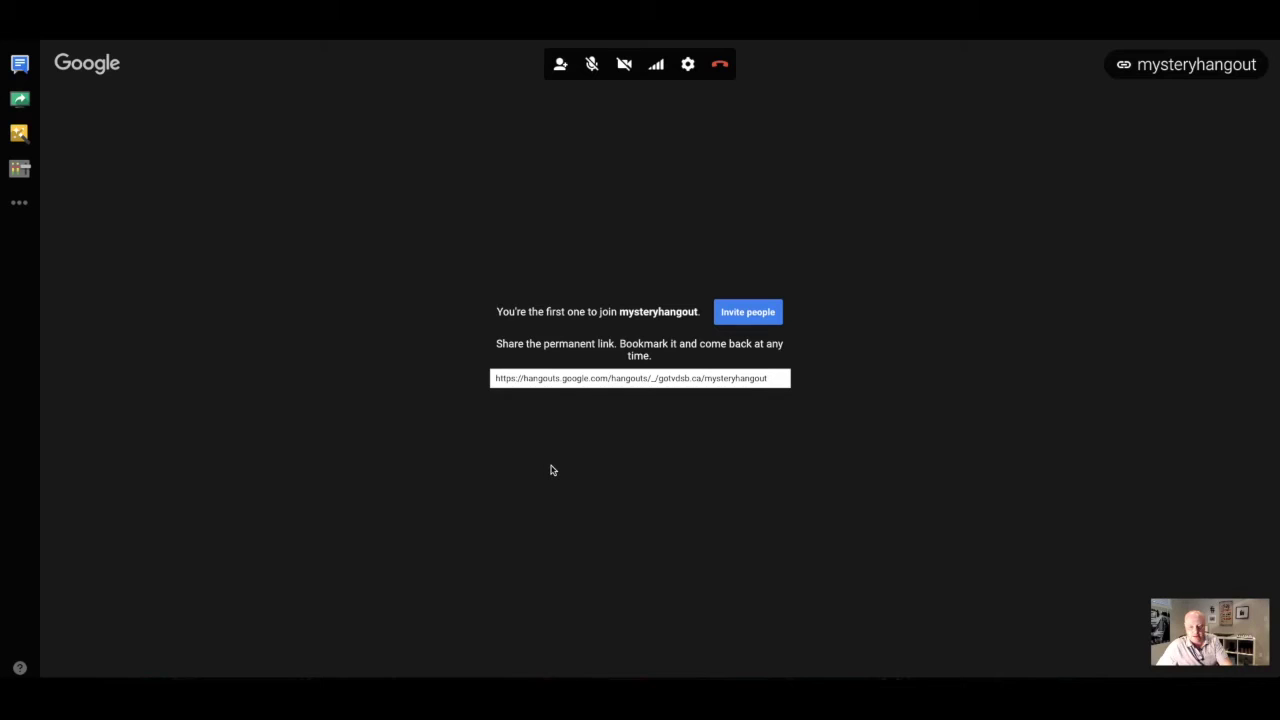
Check the group chat and the choices for sharing the screen, closing both without sending or sharing anything
{"action": "left_click", "coordinate": [20, 64]}
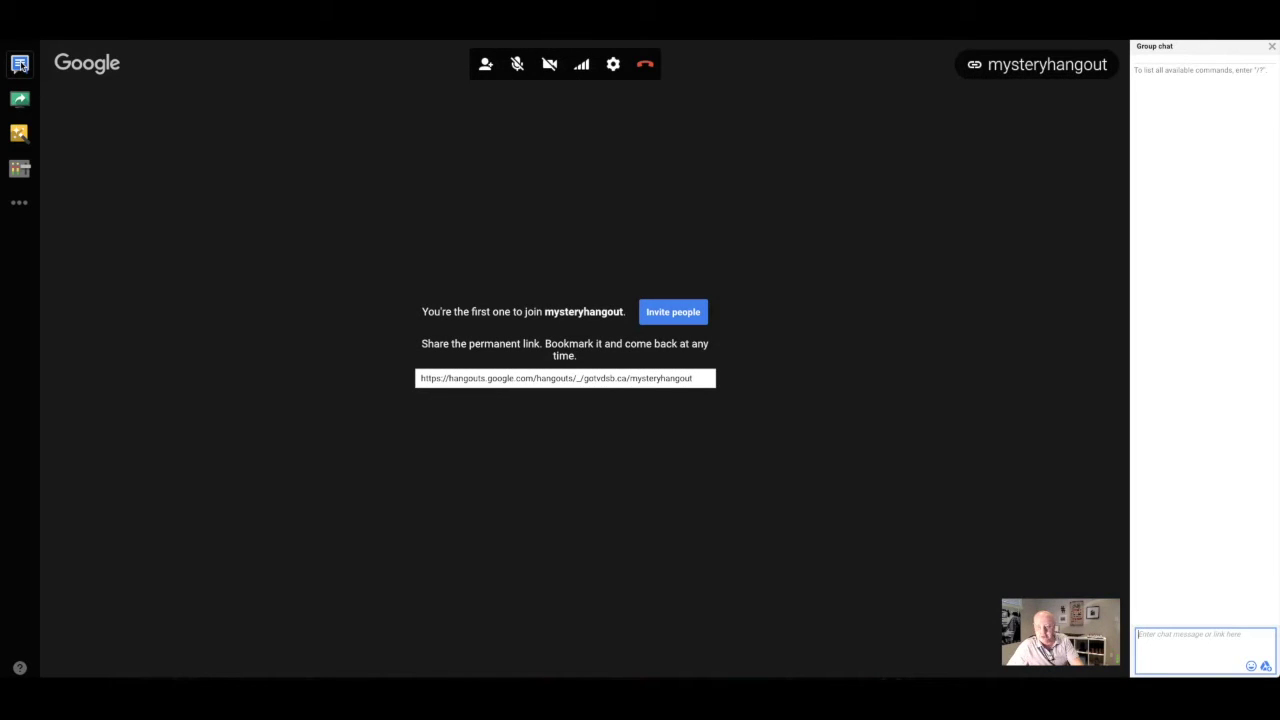
{"action": "left_click", "coordinate": [20, 64]}
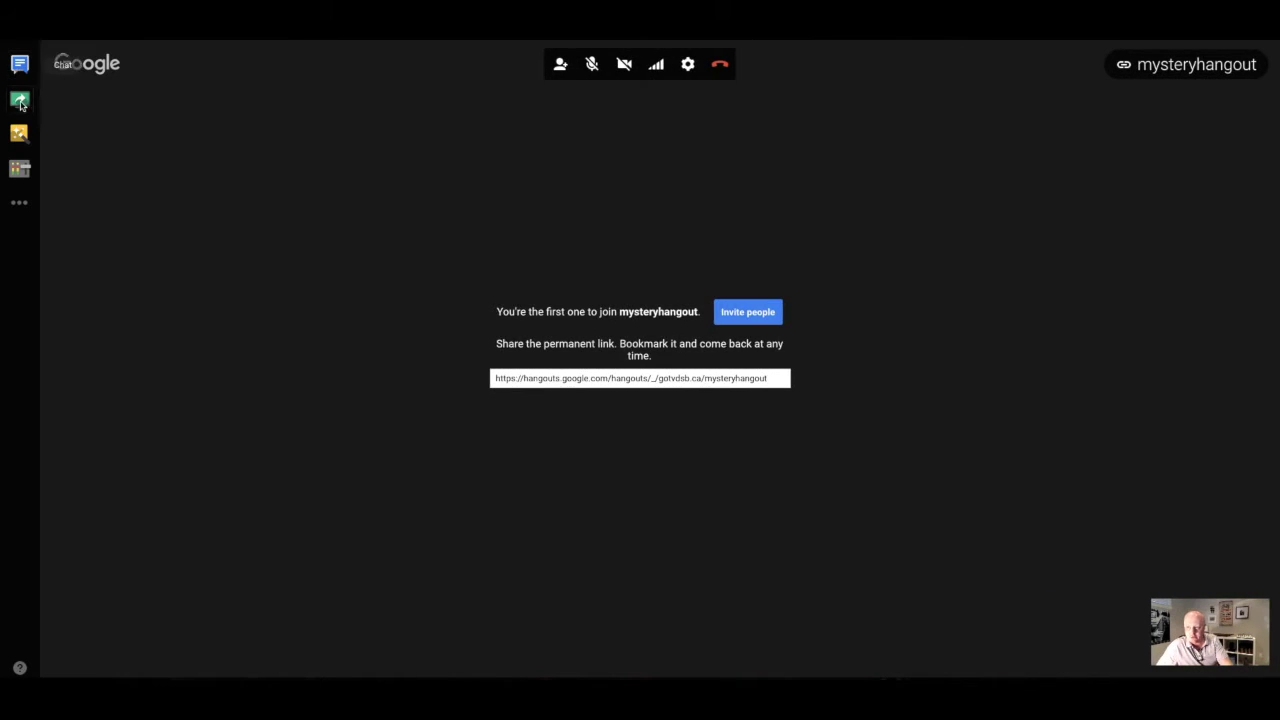
{"action": "left_click", "coordinate": [20, 99]}
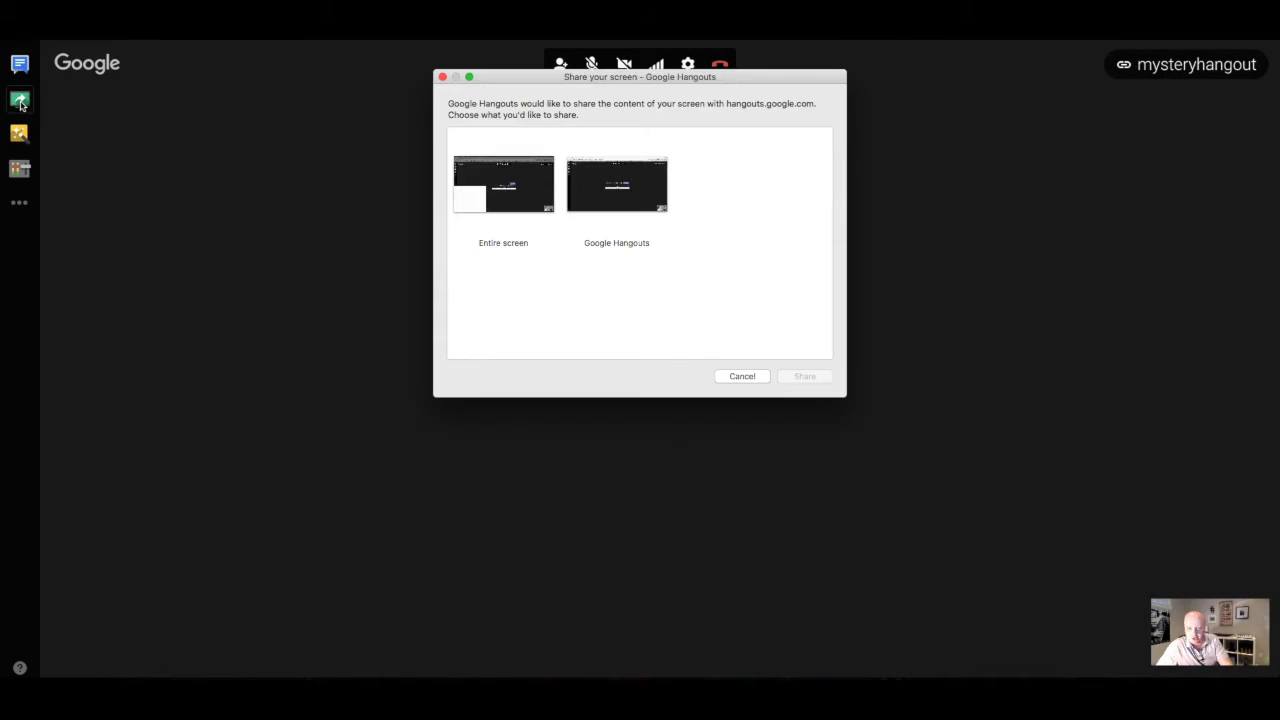
{"action": "left_click", "coordinate": [442, 77]}
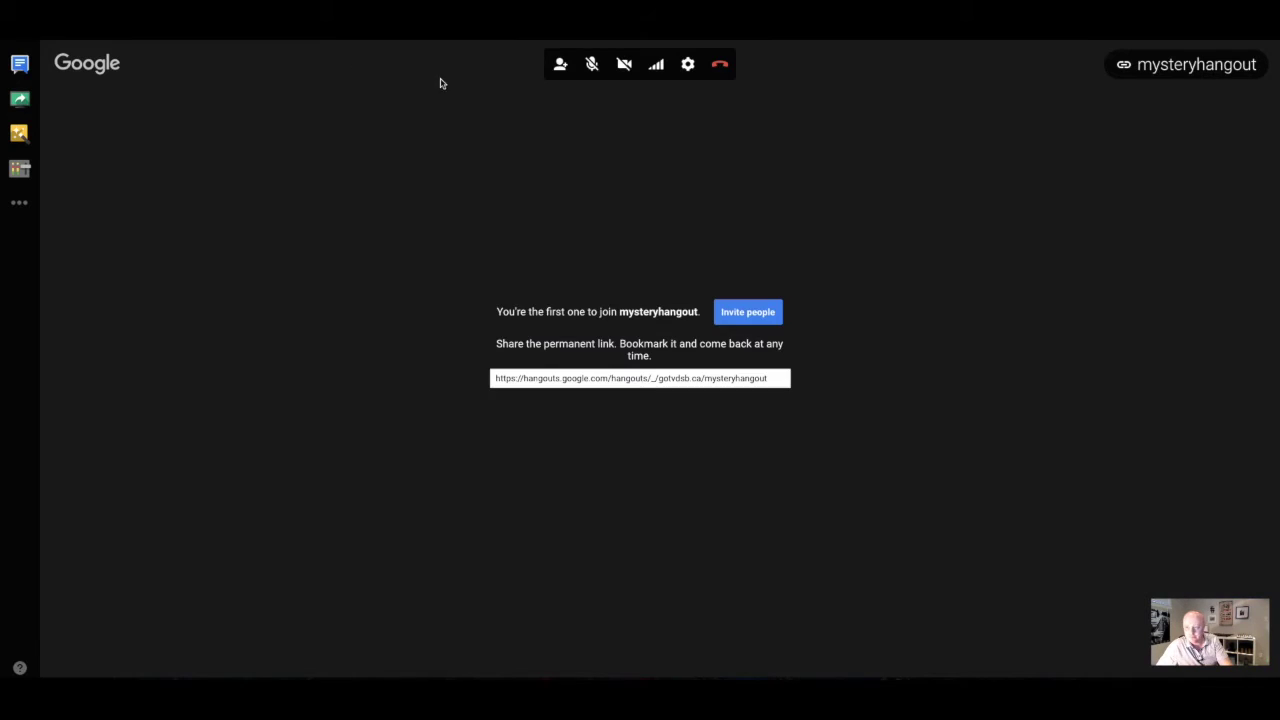
Browse the call's effects categories from Headgear through Sounds and close the effects
{"action": "left_click", "coordinate": [19, 136]}
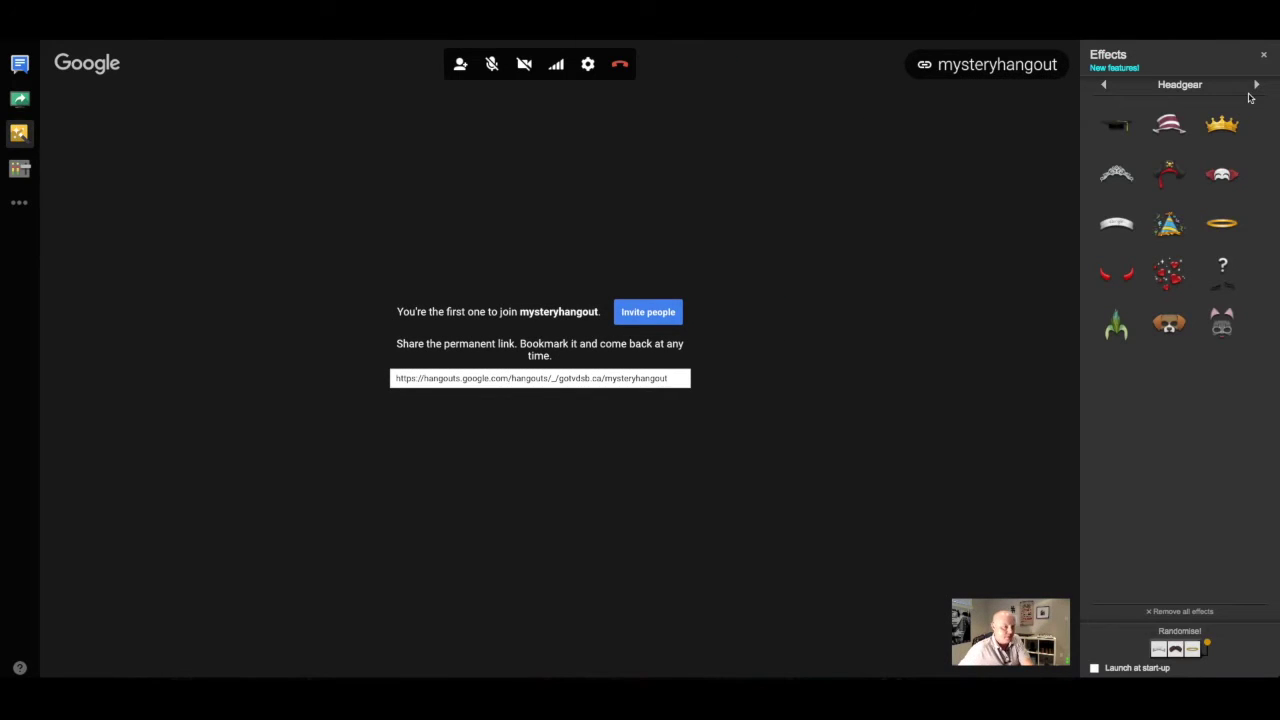
{"action": "left_click", "coordinate": [1255, 87]}
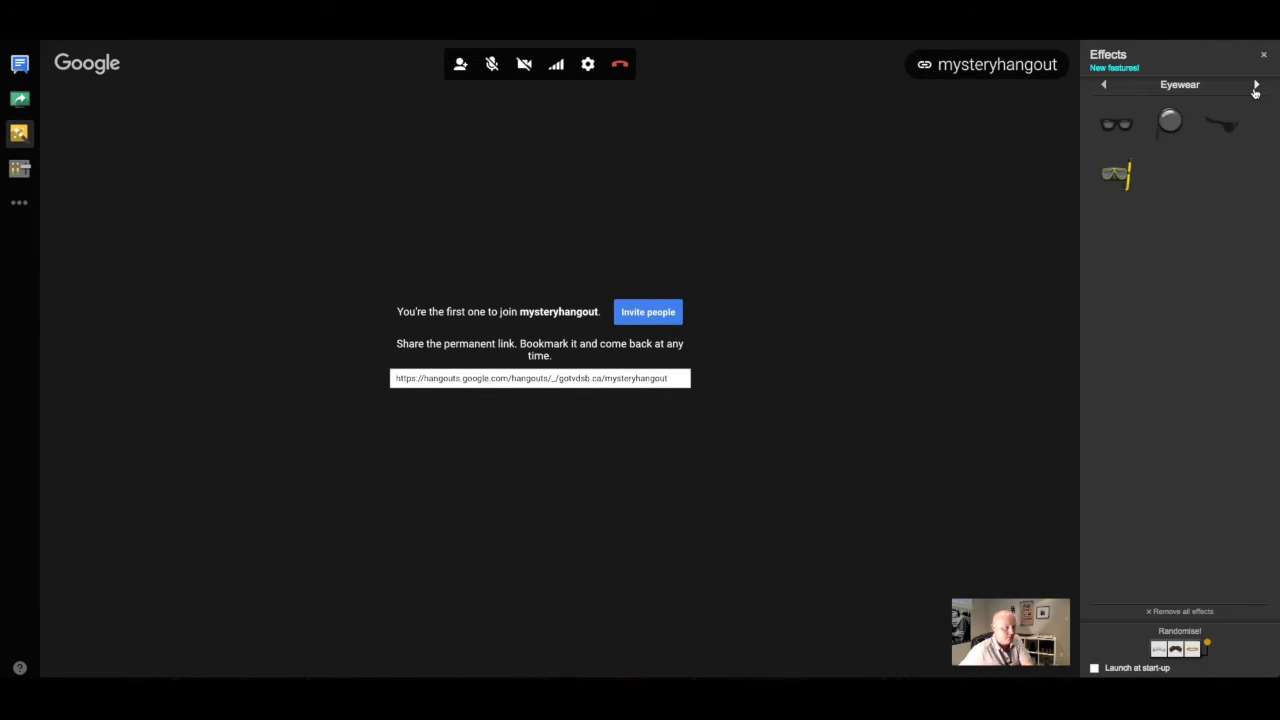
{"action": "left_click", "coordinate": [1255, 87]}
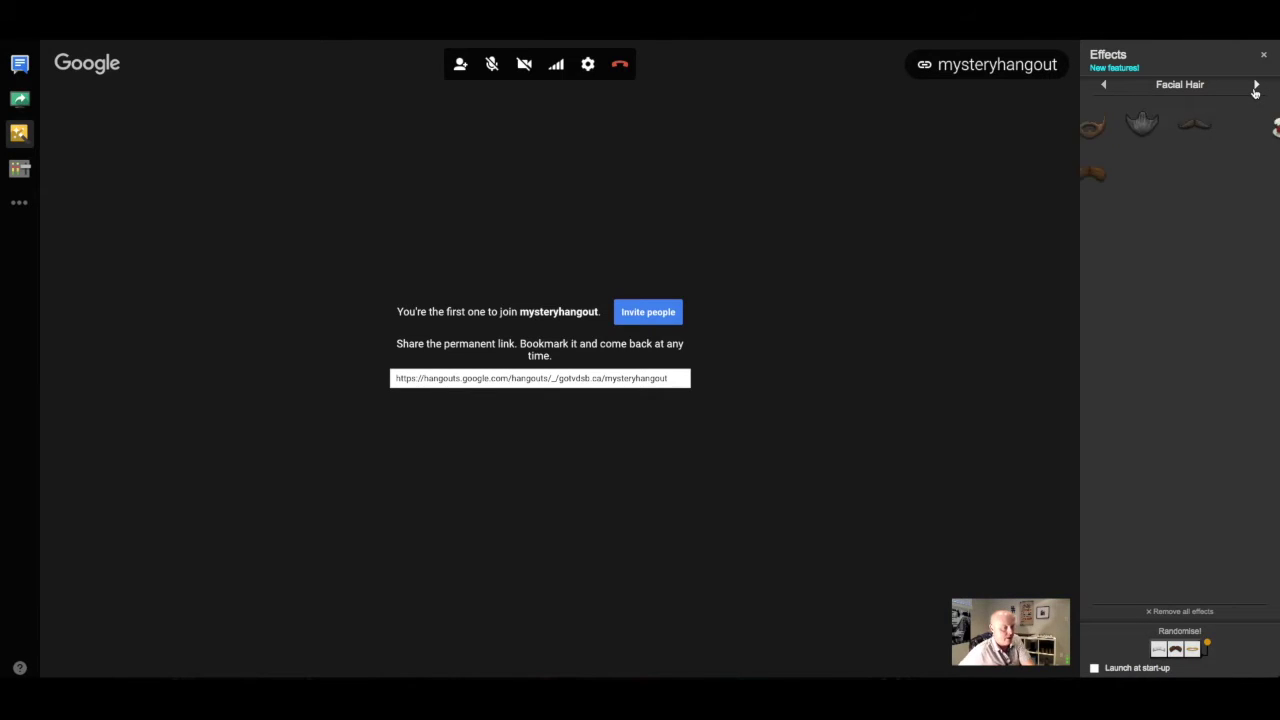
{"action": "left_click", "coordinate": [1255, 87]}
{"action": "left_click", "coordinate": [1255, 87]}
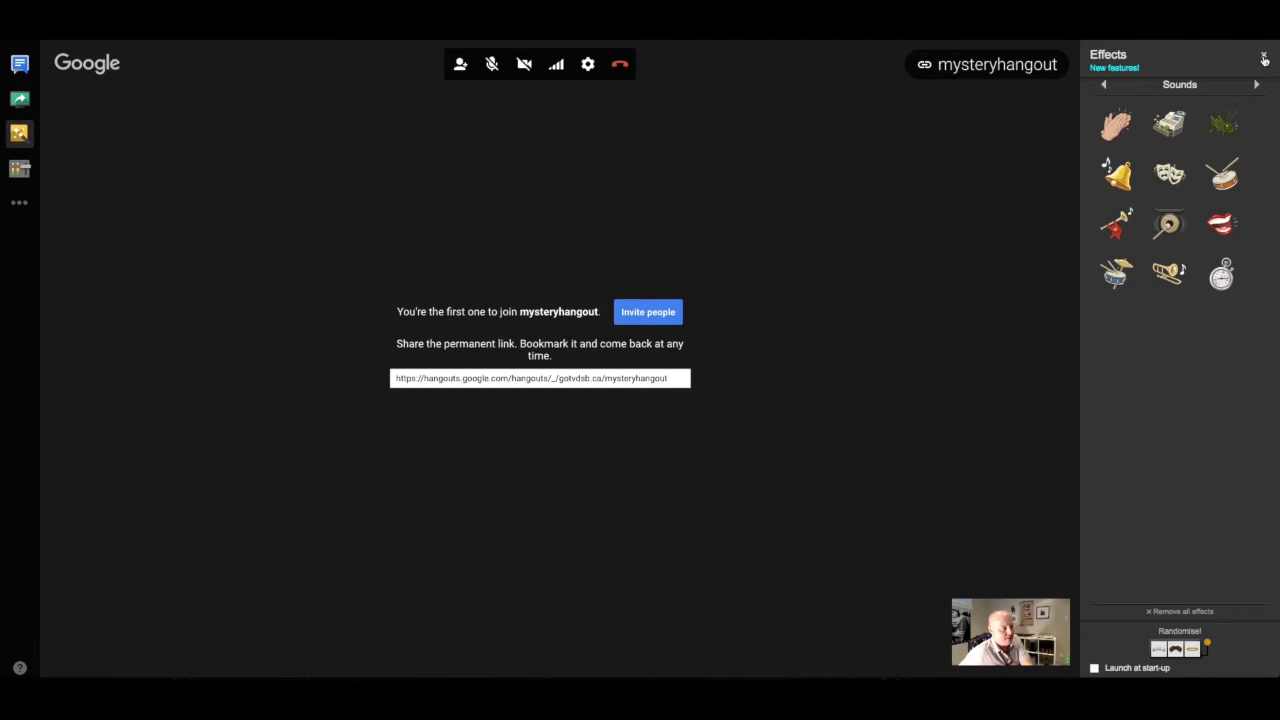
{"action": "left_click", "coordinate": [1264, 57]}
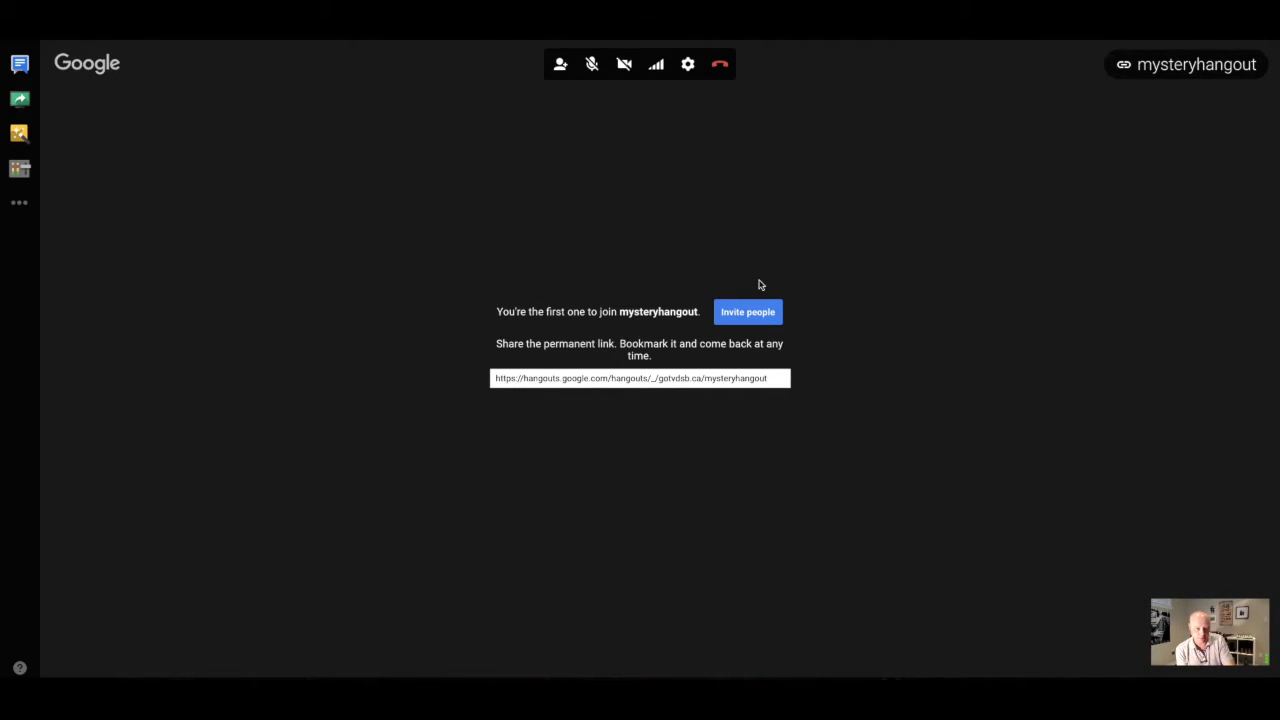
Open the call's invitation options and restrict access to Thames Valley District School Board and people invited
{"action": "left_click", "coordinate": [560, 66]}
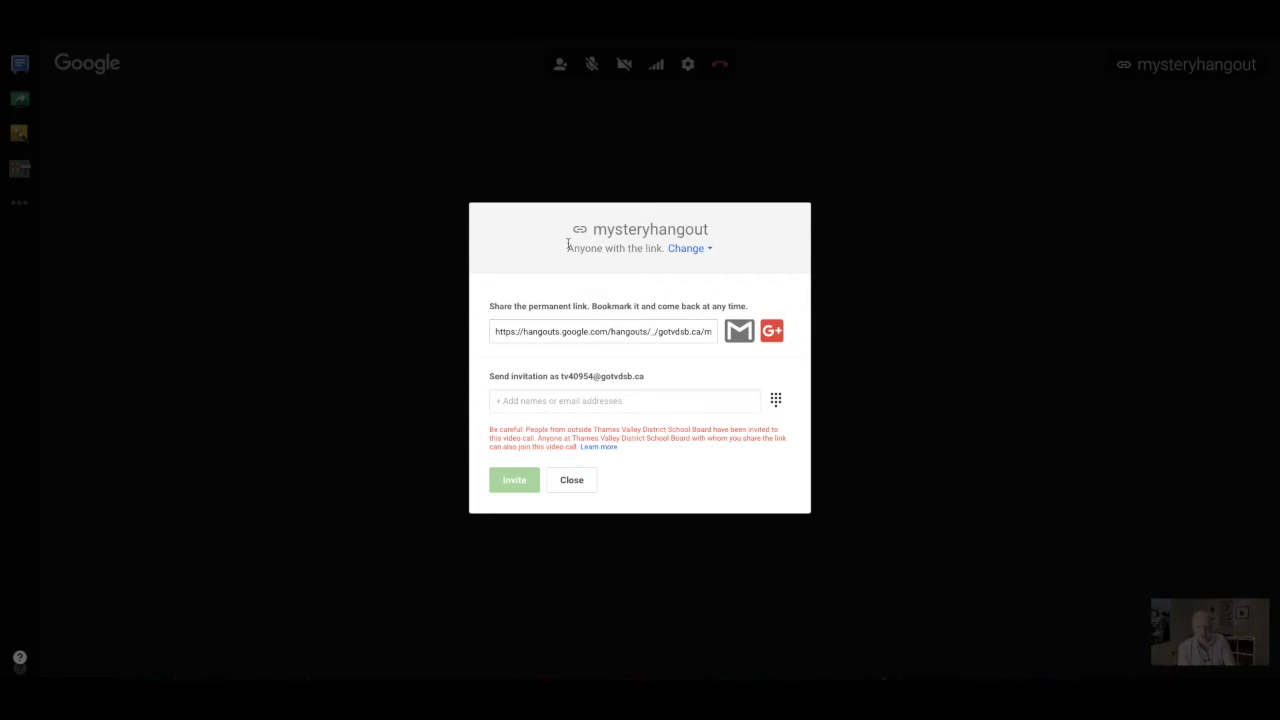
{"action": "left_click", "coordinate": [706, 253]}
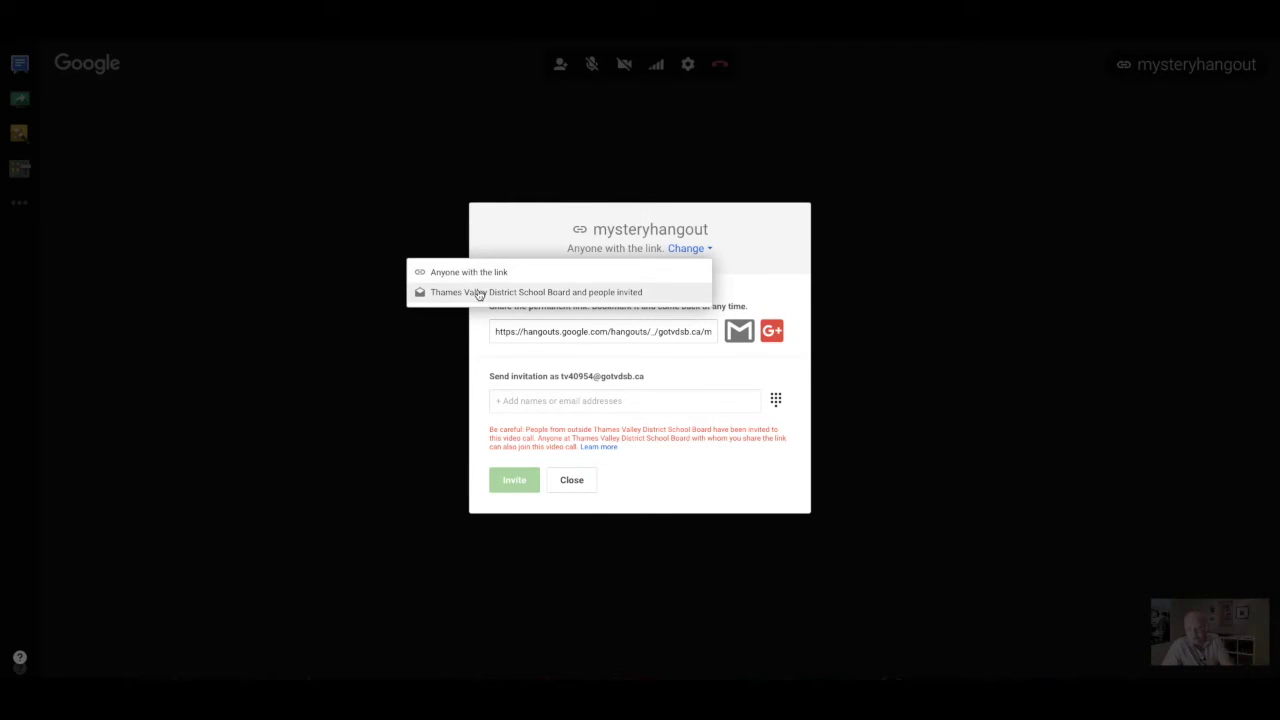
{"action": "left_click", "coordinate": [573, 294]}
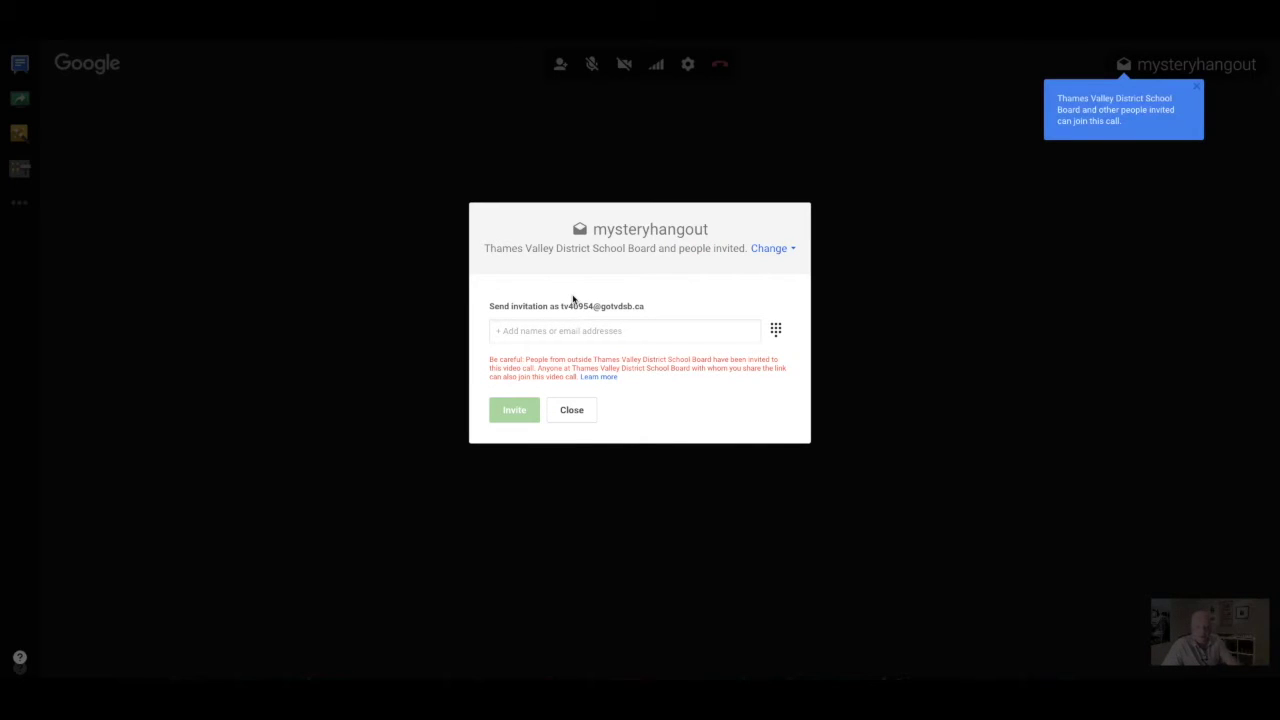
Set the call's access to Anyone with the link and select its permanent link for sharing
{"action": "left_click", "coordinate": [766, 249]}
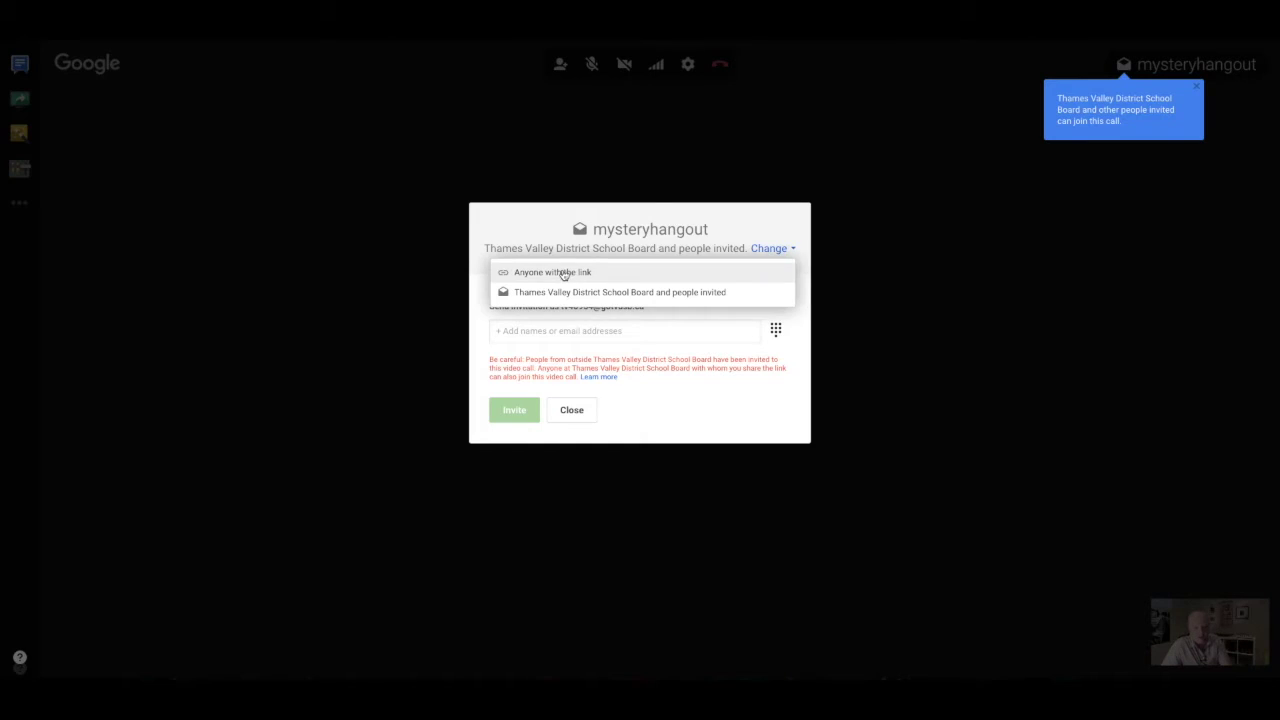
{"action": "left_click", "coordinate": [560, 272]}
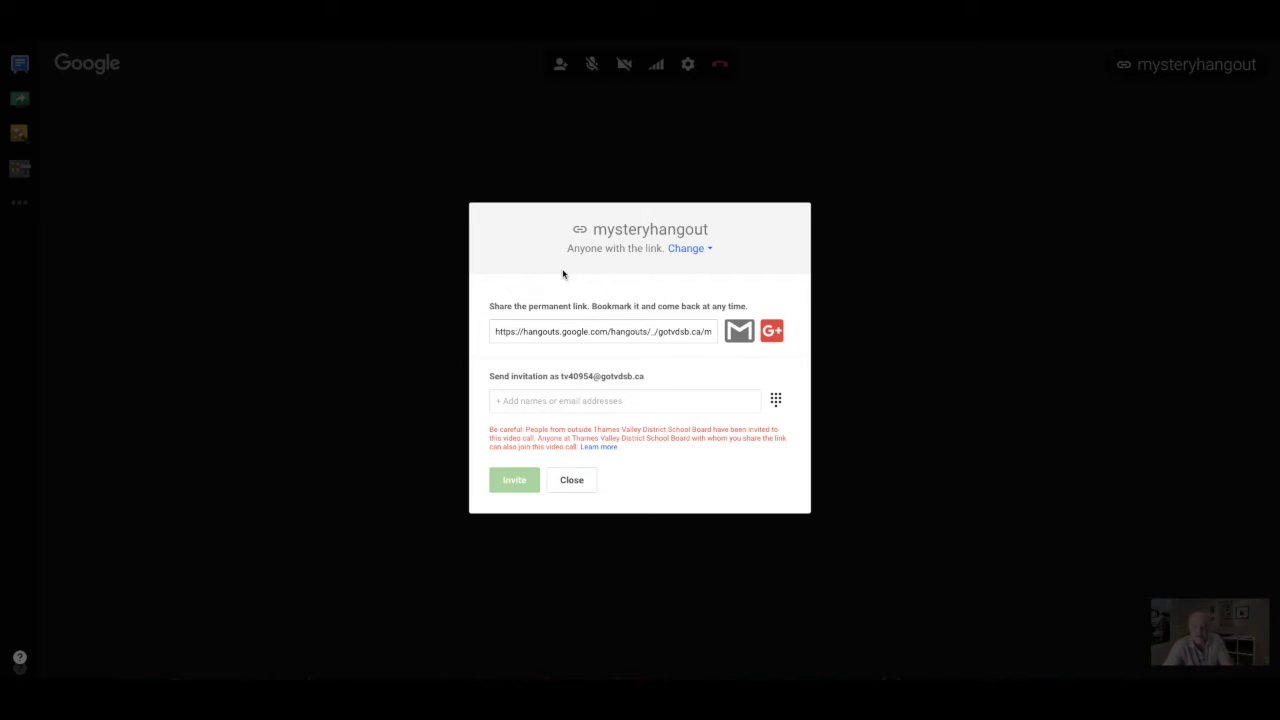
{"action": "left_click", "coordinate": [567, 336]}
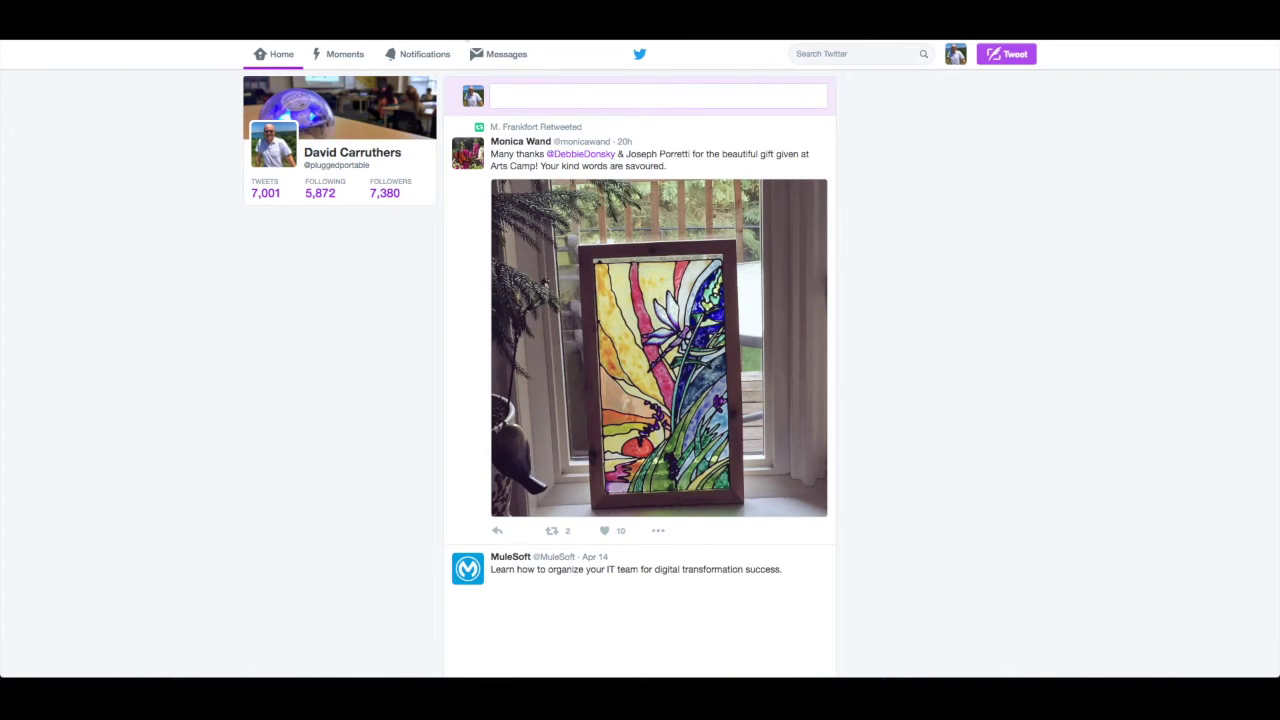
Switch to Twitter, search for #mysteryhangout and browse the live tweets
{"action": "left_click", "coordinate": [832, 54]}
{"action": "type", "text": "#my"}
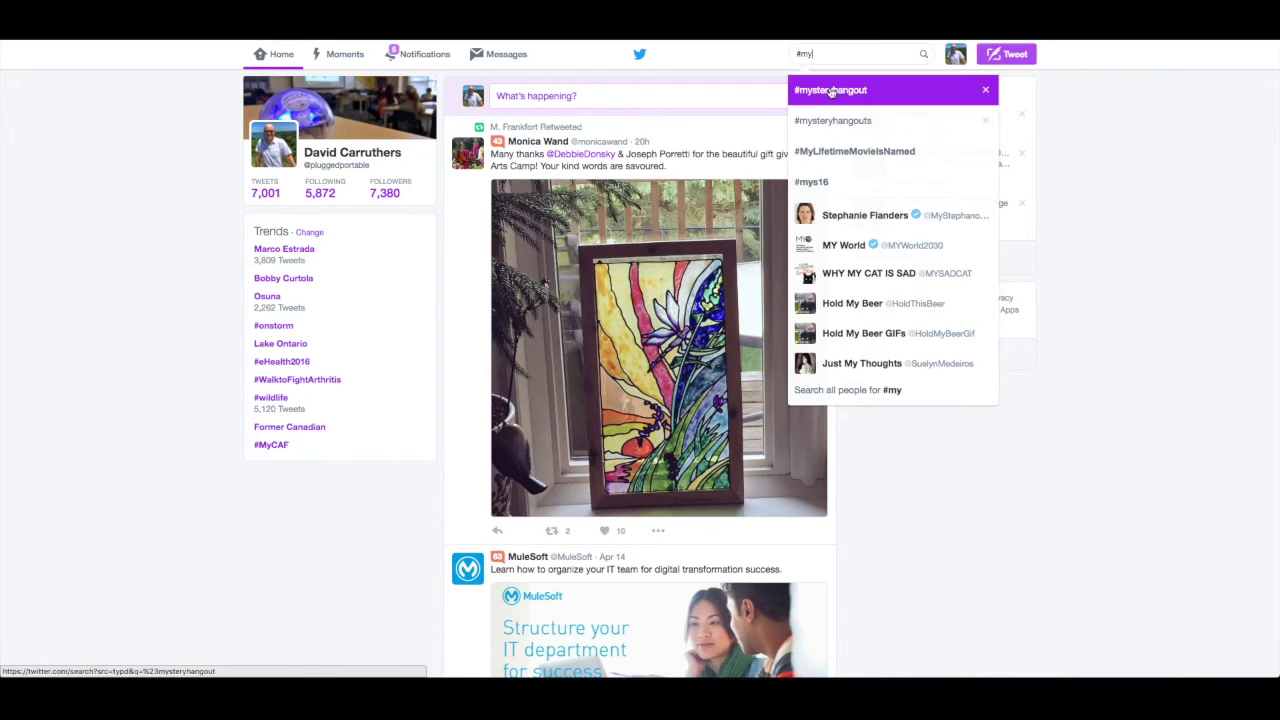
{"action": "left_click", "coordinate": [830, 91]}
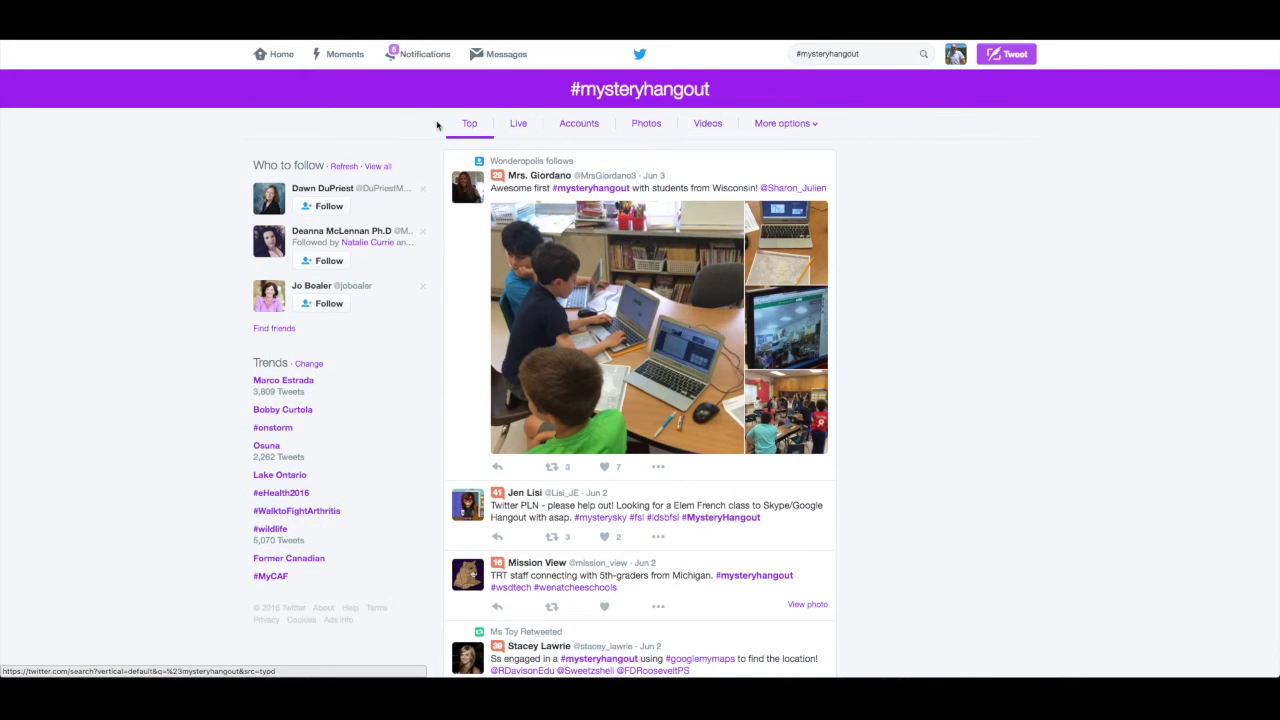
{"action": "left_click", "coordinate": [518, 125]}
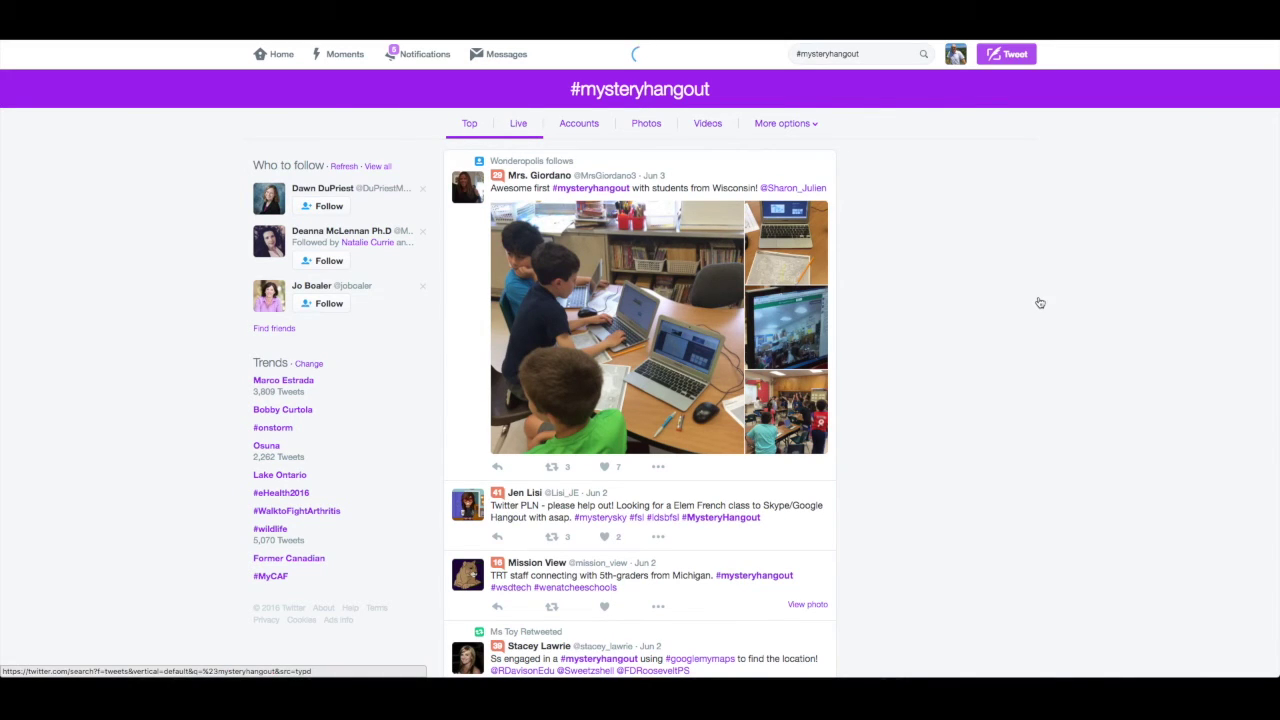
{"action": "scroll", "coordinate": [946, 275], "scroll_direction": "down", "scroll_amount": 5}
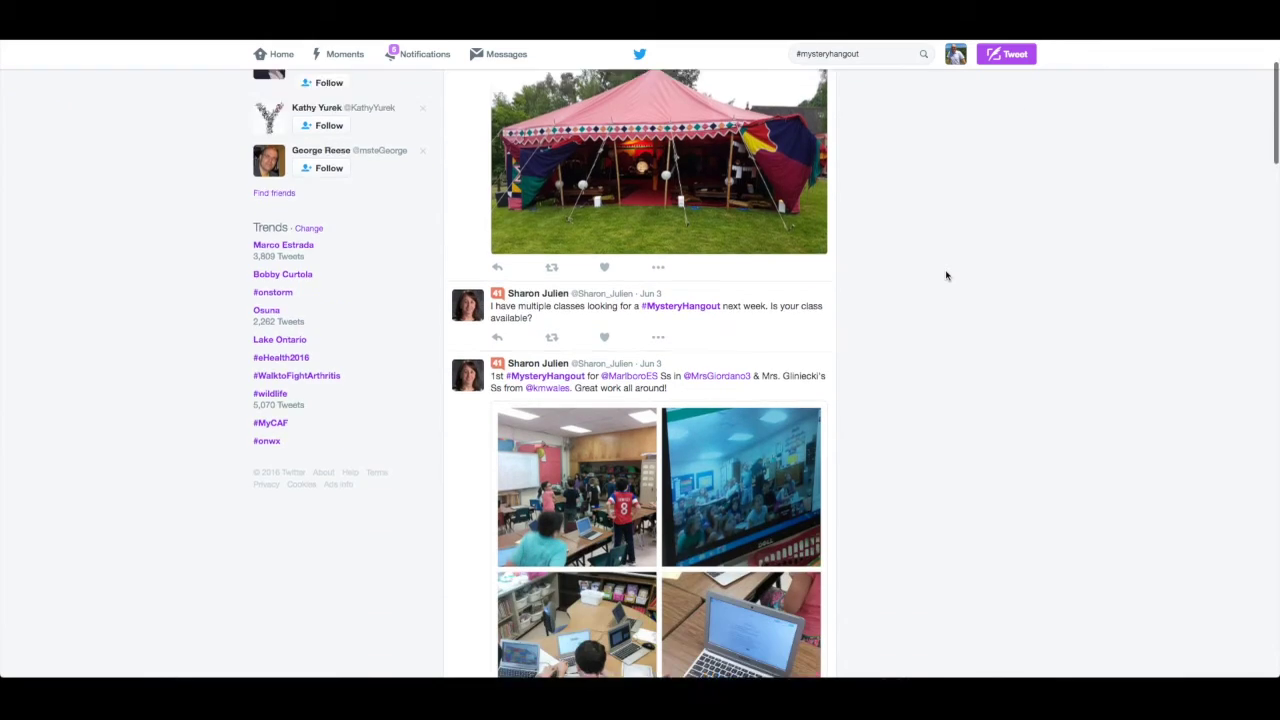
{"action": "scroll", "coordinate": [946, 276], "scroll_direction": "up", "scroll_amount": 4}
{"action": "scroll", "coordinate": [946, 275], "scroll_direction": "up", "scroll_amount": 1}
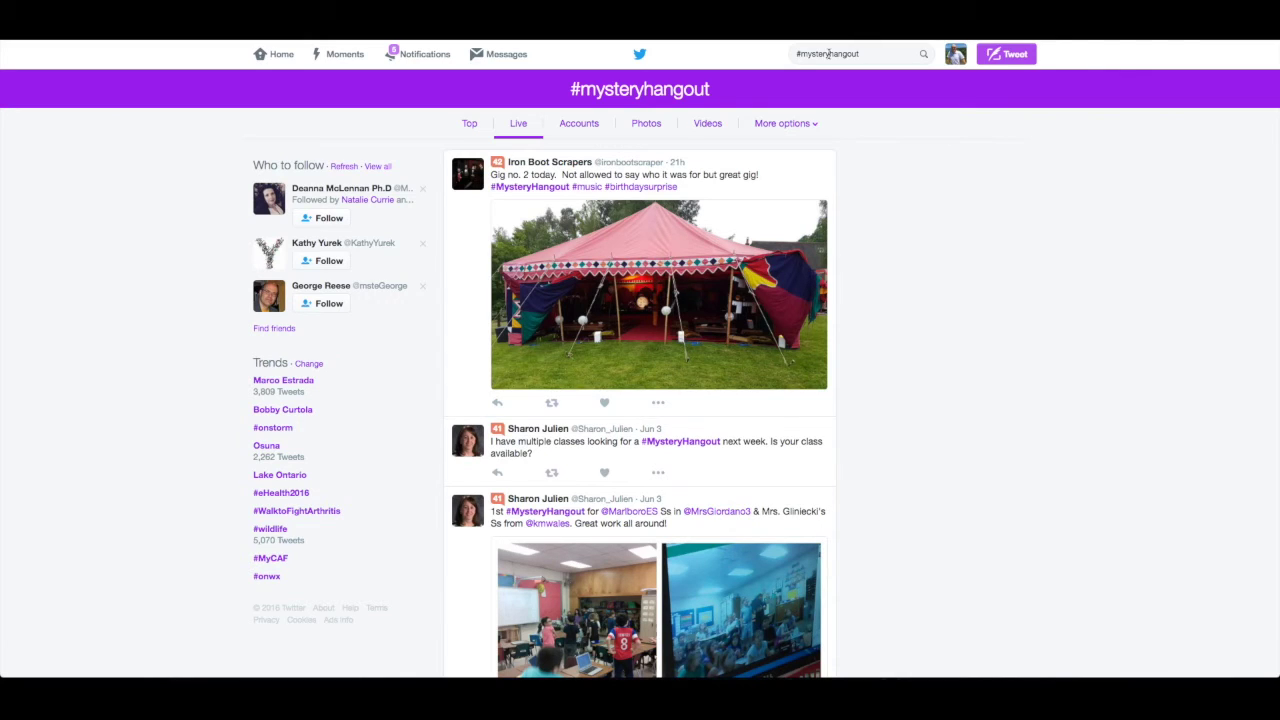
Search Twitter for #mysteryskype and show the live tweets
{"action": "left_click_drag", "start_coordinate": [828, 55], "coordinate": [912, 54]}
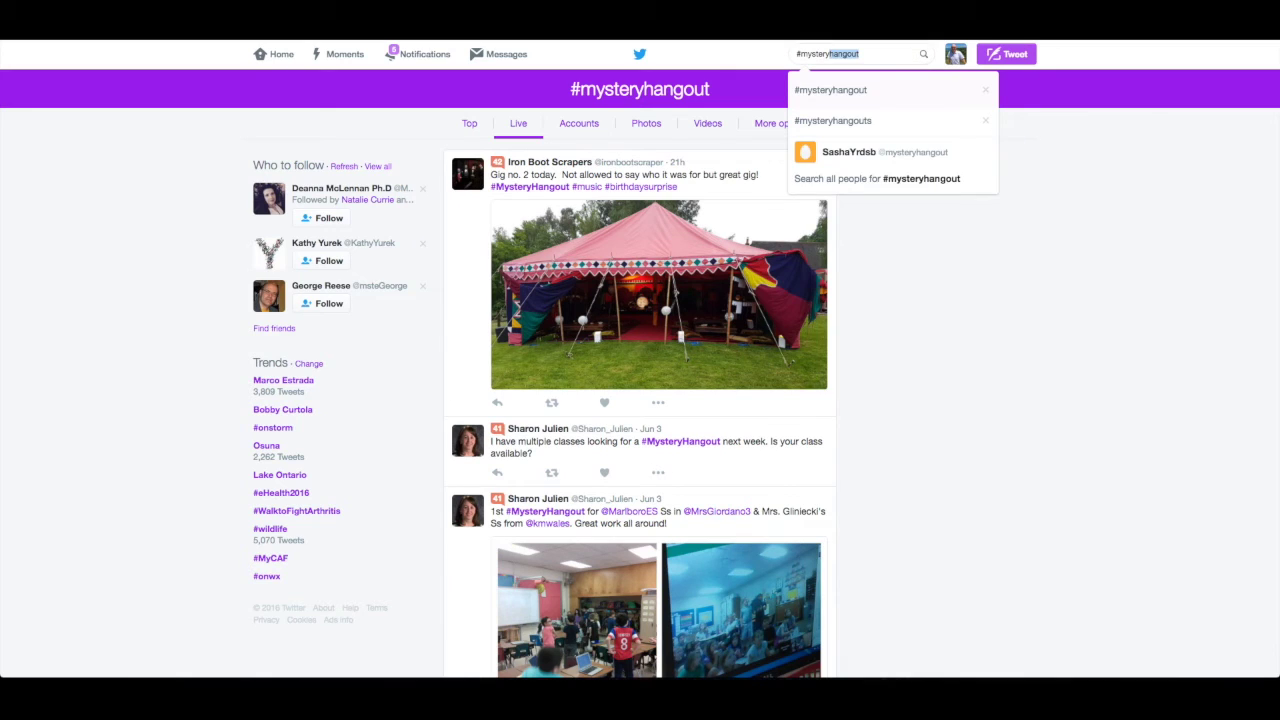
{"action": "type", "text": "skype"}
{"action": "left_click", "coordinate": [850, 90]}
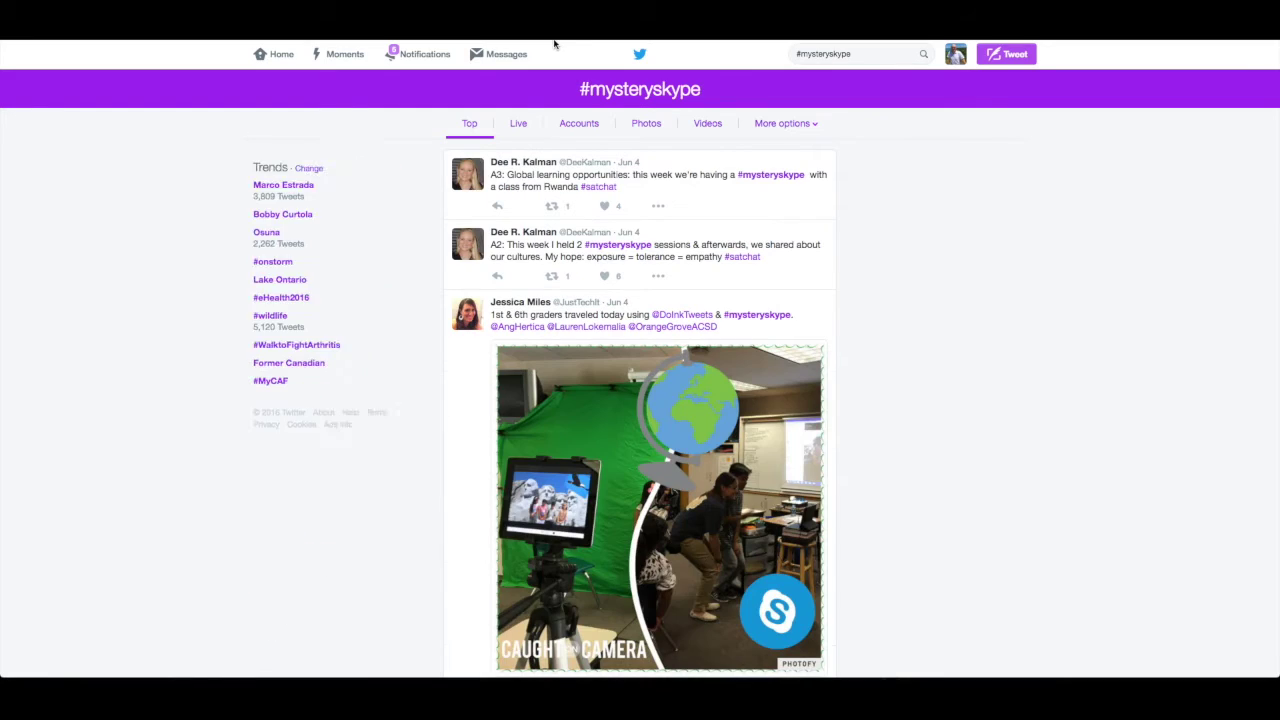
{"action": "left_click", "coordinate": [520, 124]}
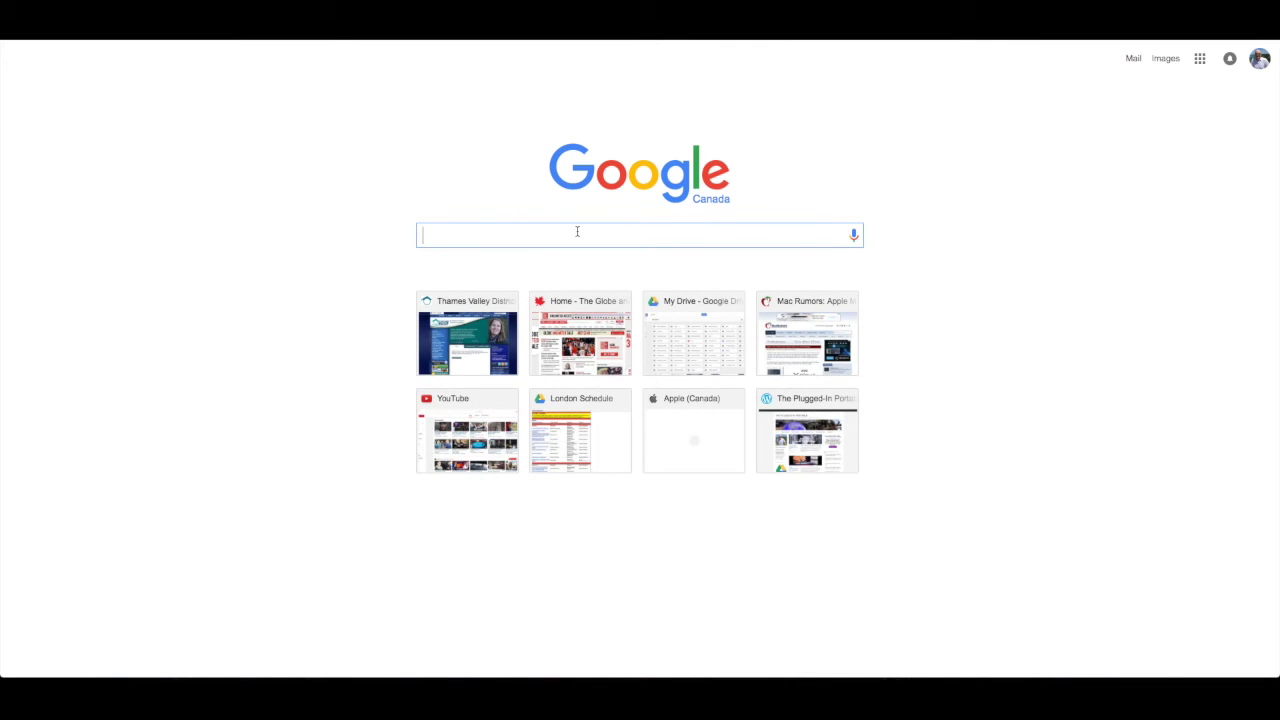
Search Google for mystery skype and open the Play Mystery Skype page from Microsoft in Education
{"action": "type", "text": "mystery k"}
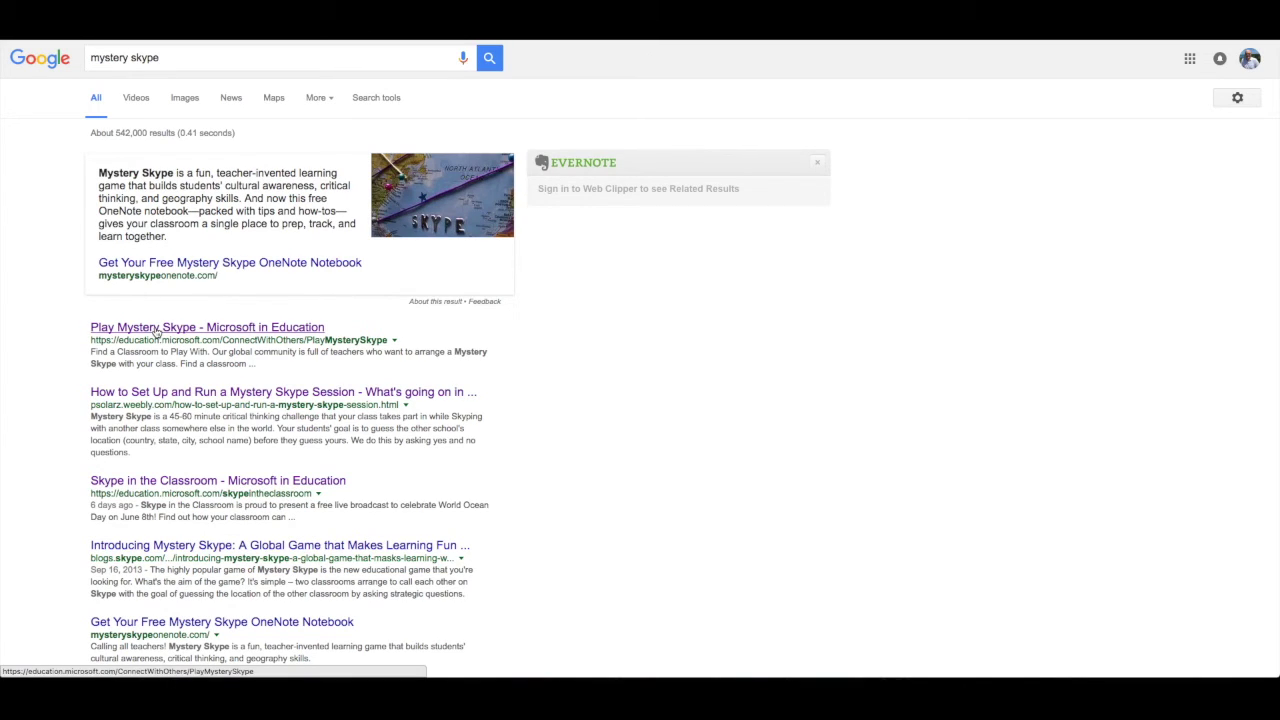
{"action": "left_click", "coordinate": [156, 328]}
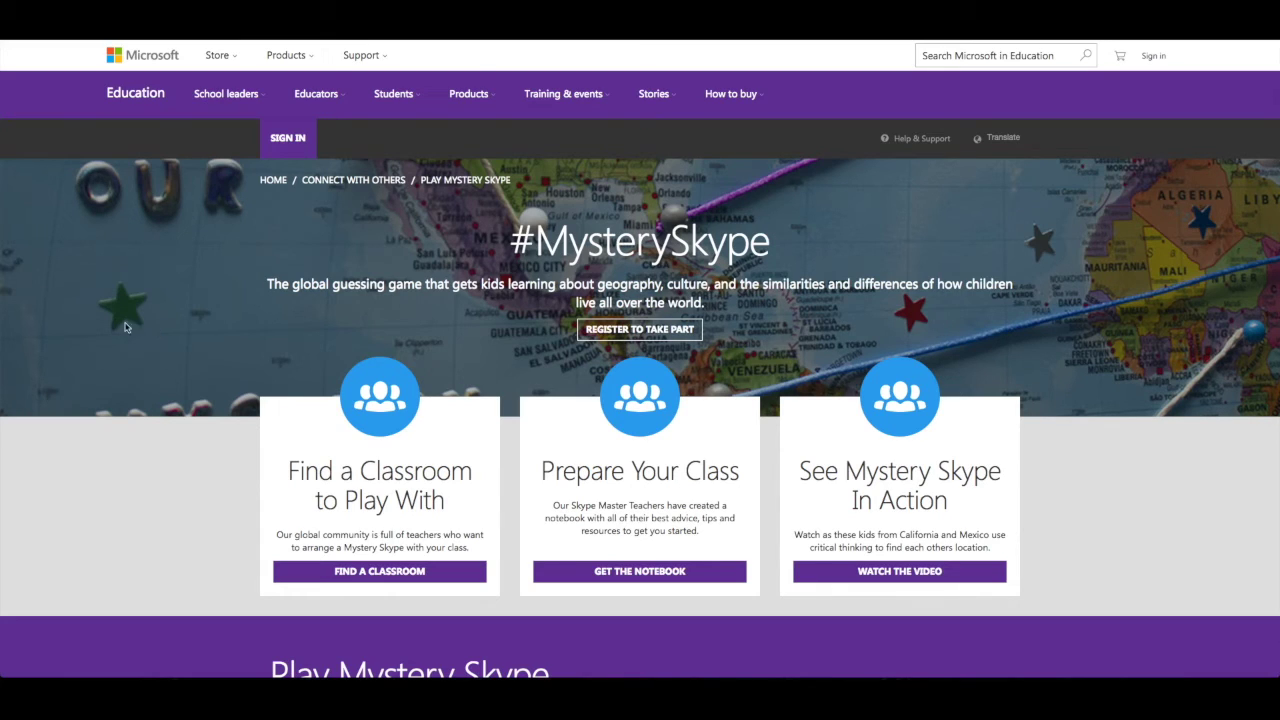
Open the classroom finder for Mystery Skype, show the teachers on a map and bring North America into view
{"action": "scroll", "coordinate": [395, 421], "scroll_direction": "down", "scroll_amount": 1}
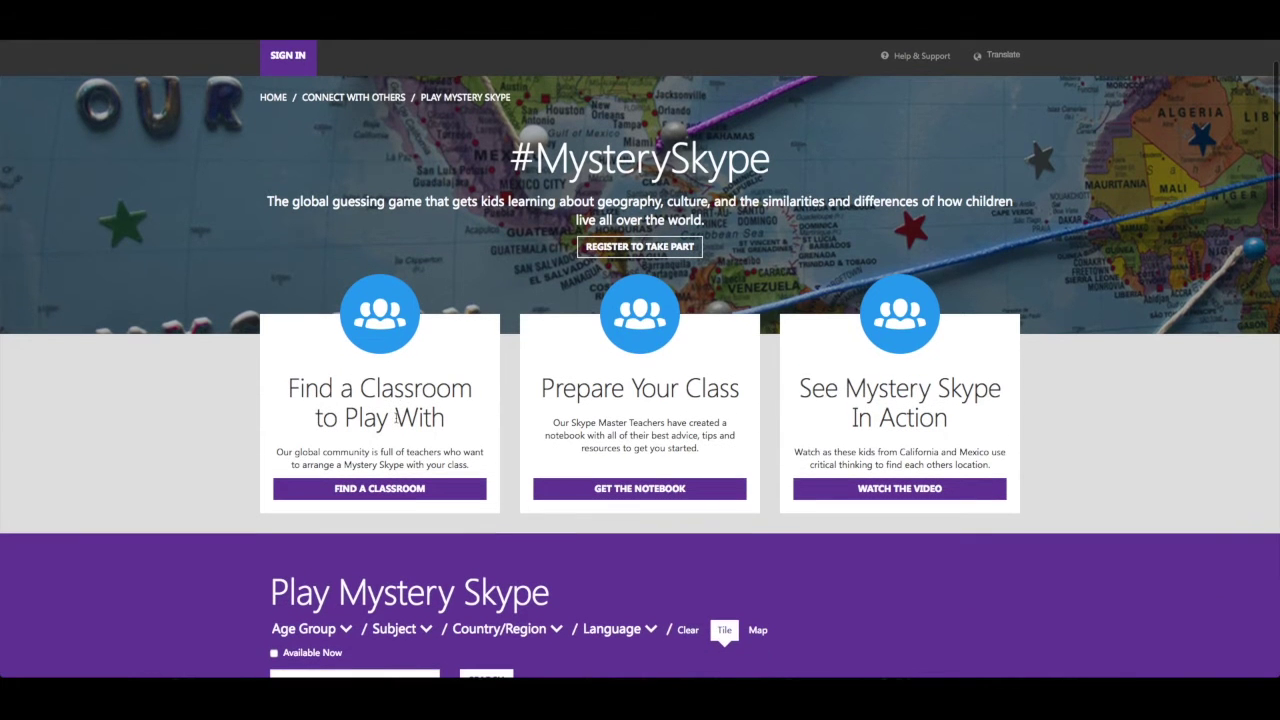
{"action": "left_click", "coordinate": [384, 490]}
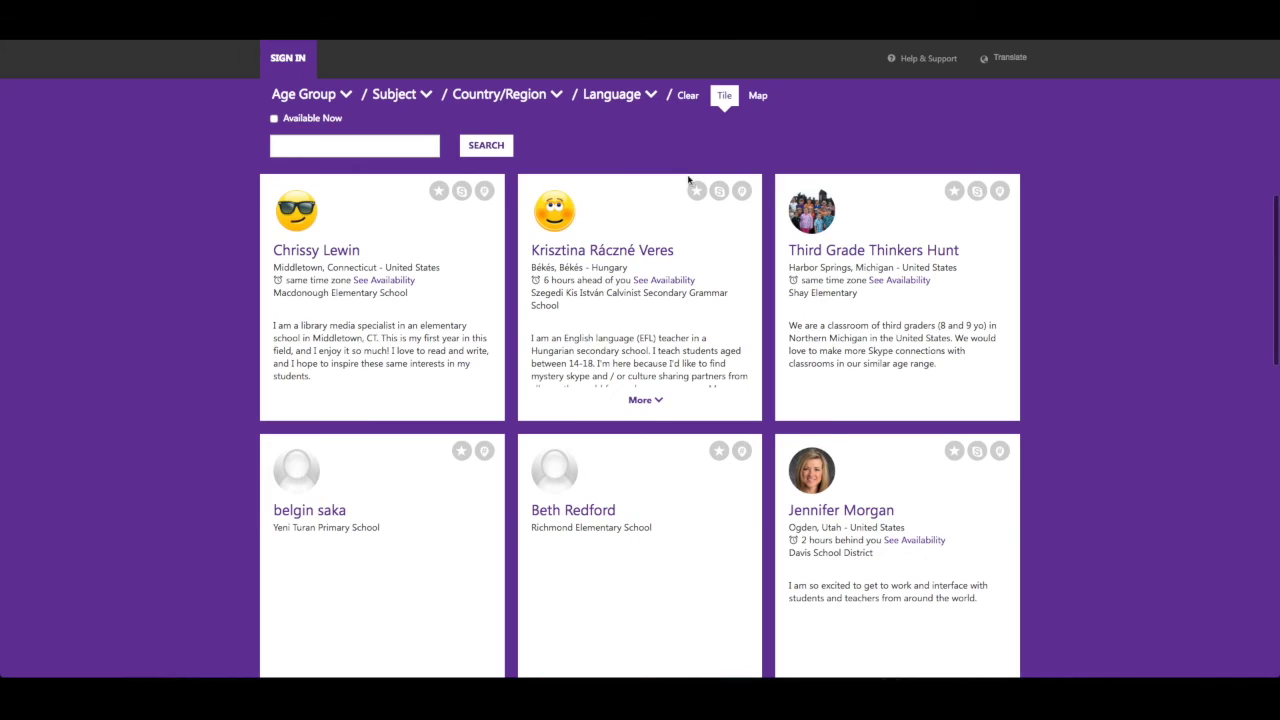
{"action": "left_click", "coordinate": [758, 97]}
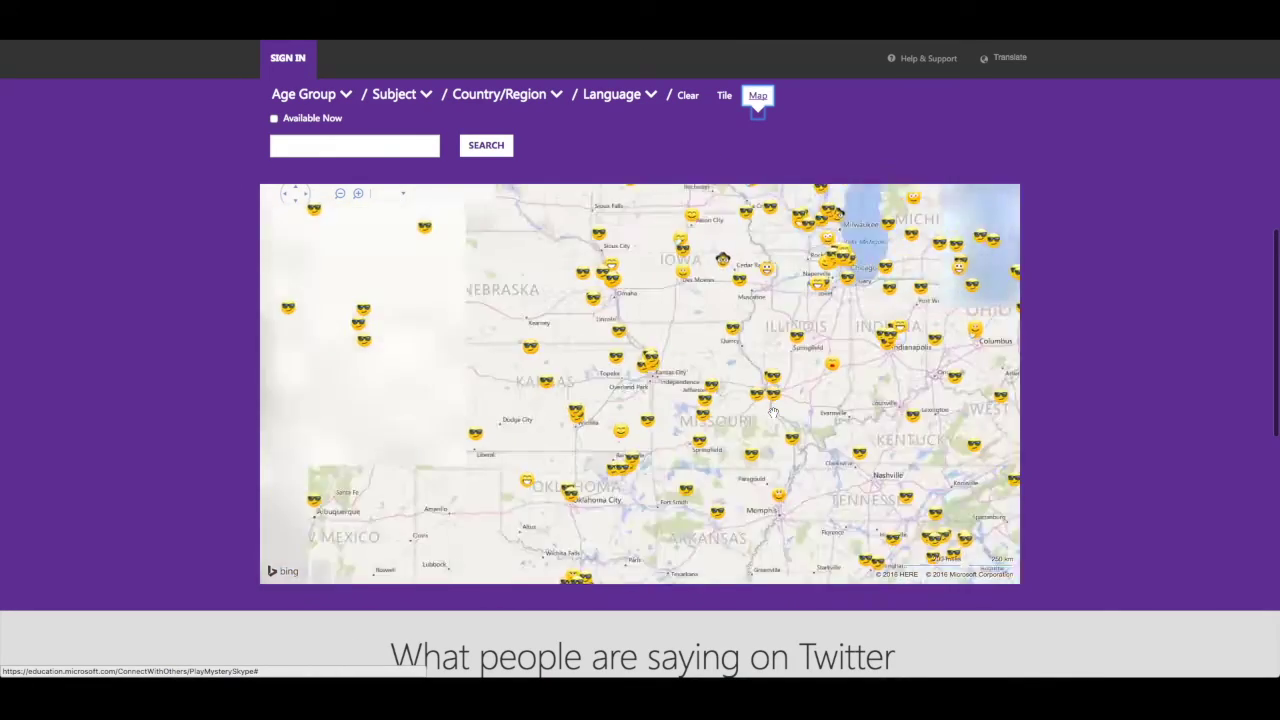
{"action": "left_click_drag", "start_coordinate": [773, 411], "coordinate": [537, 389]}
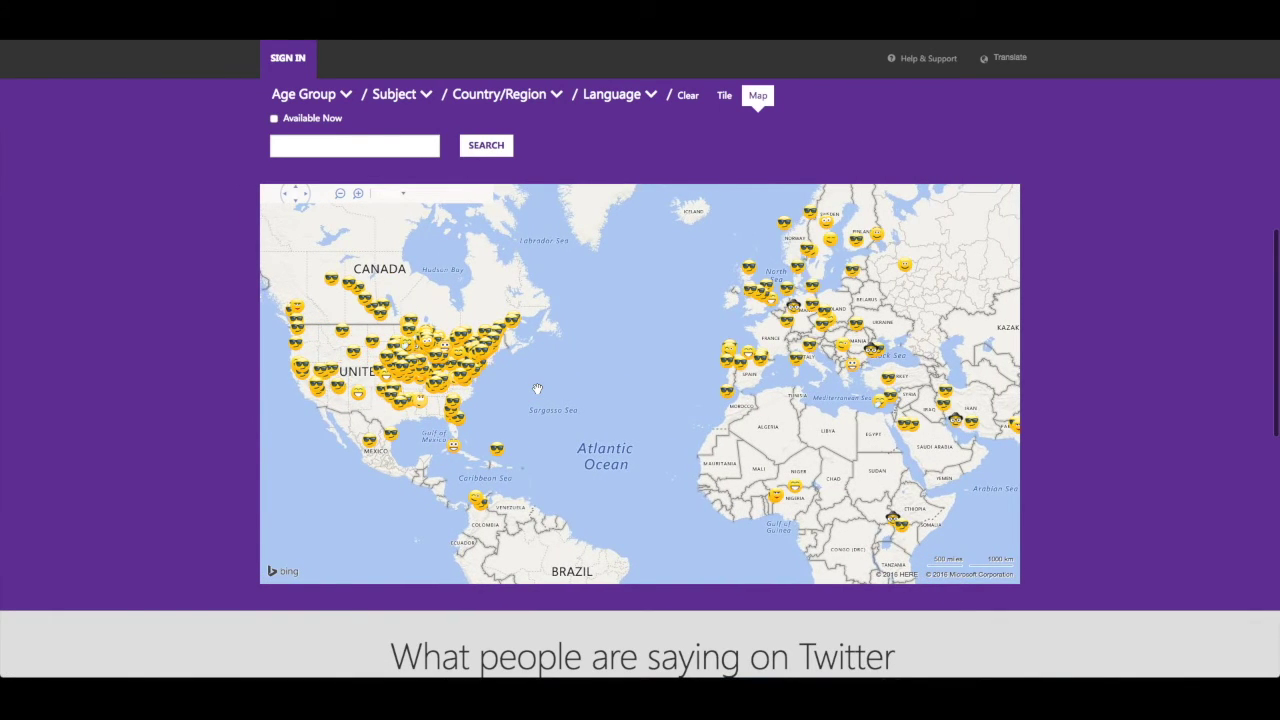
{"action": "left_click_drag", "start_coordinate": [300, 410], "coordinate": [470, 420]}
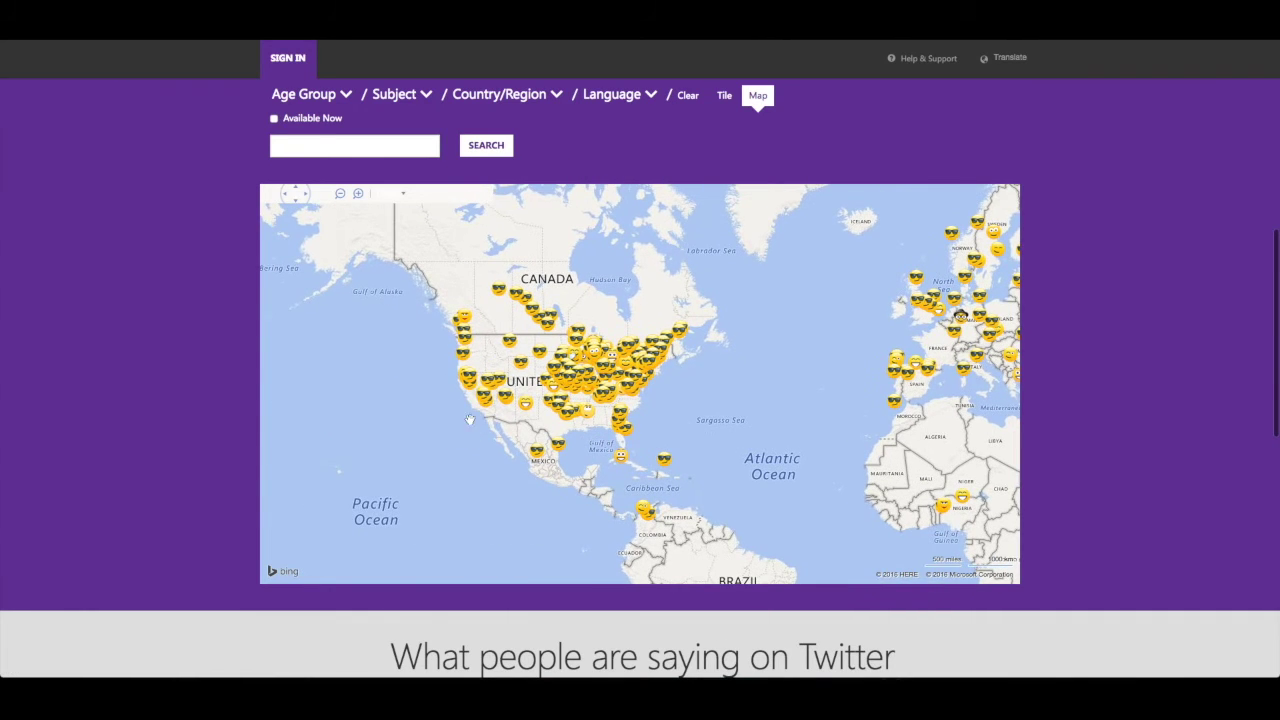
Preview the Yellowstone National Park entry and a teacher in Manteca, California, view that teacher's full profile and close it
{"action": "left_click", "coordinate": [510, 341]}
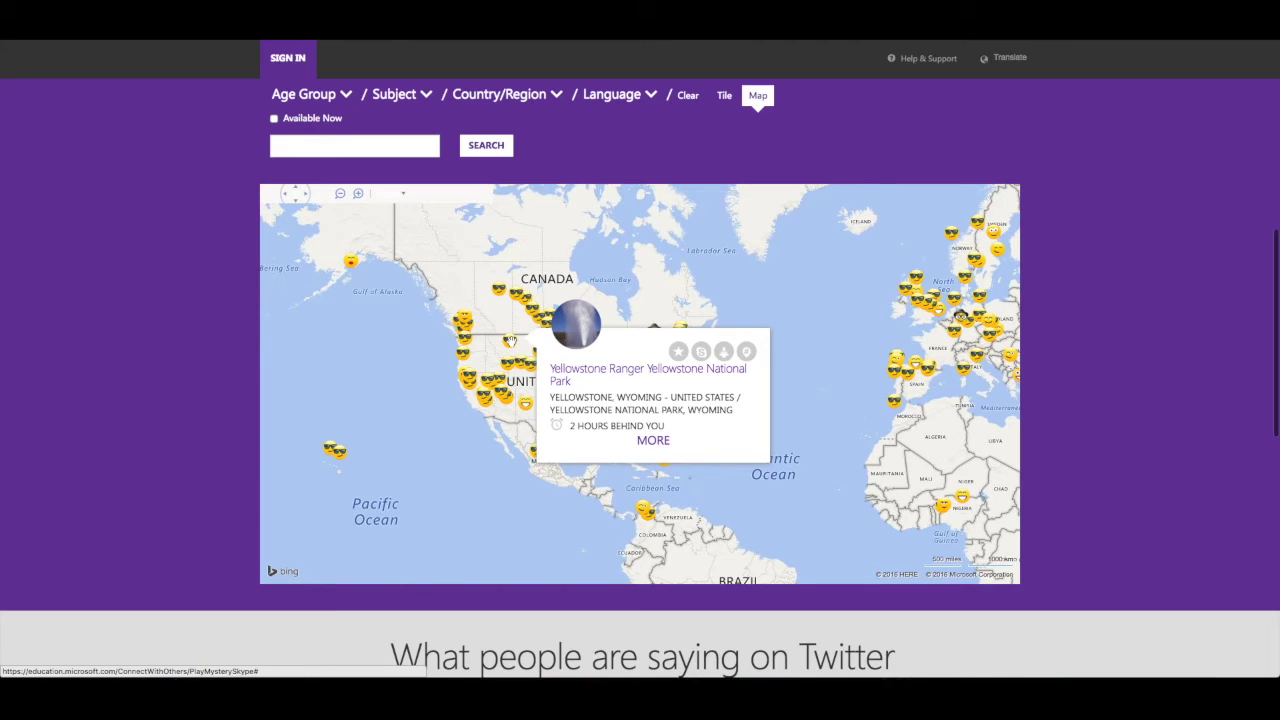
{"action": "left_click", "coordinate": [471, 377]}
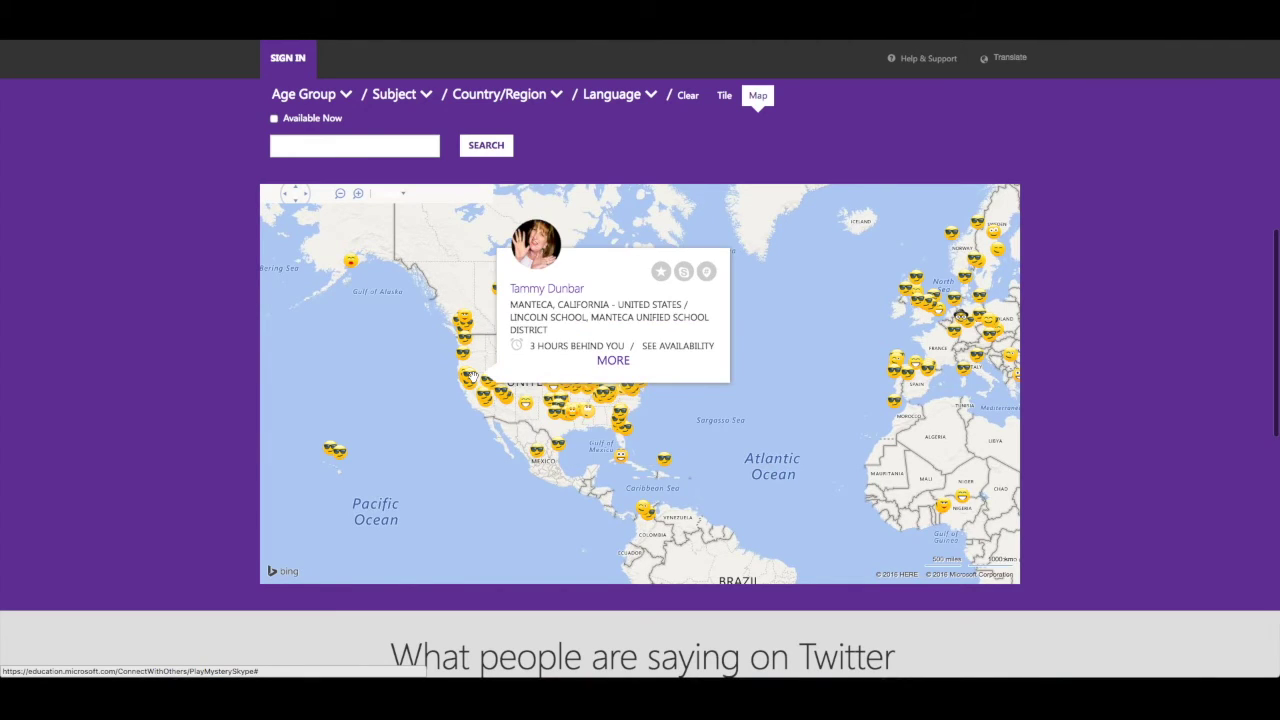
{"action": "left_click", "coordinate": [613, 362]}
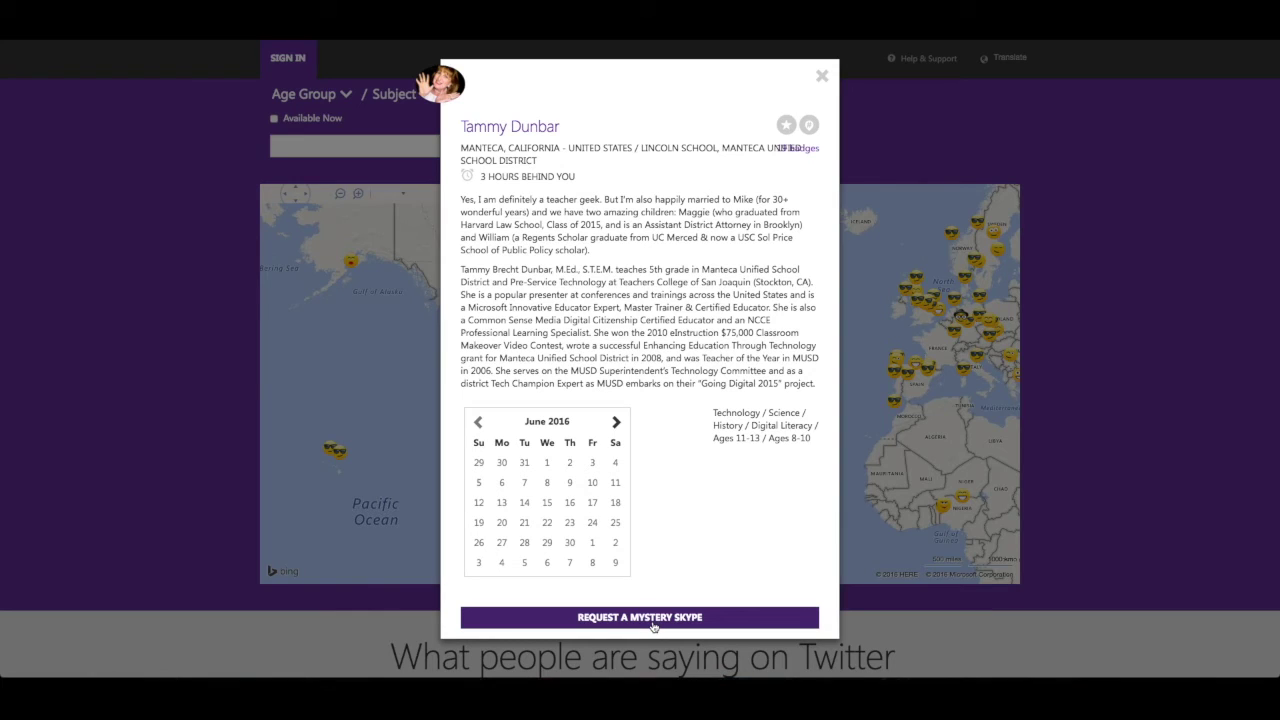
{"action": "left_click", "coordinate": [821, 78]}
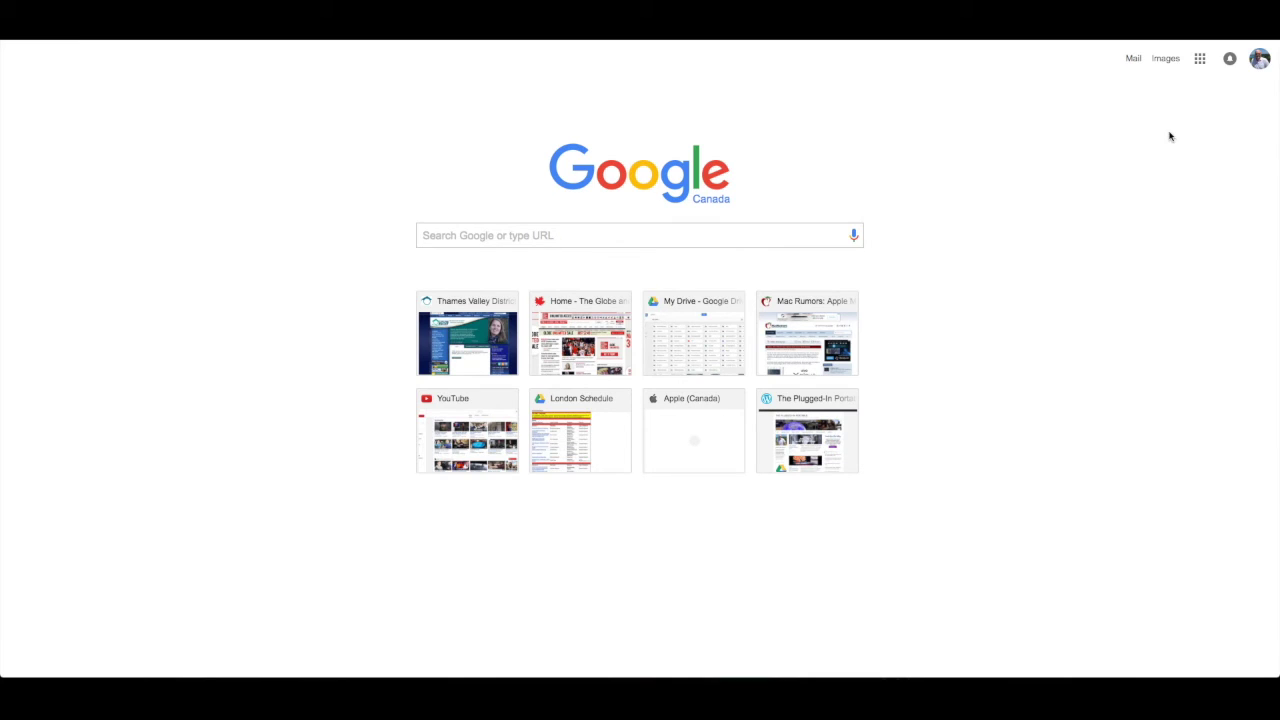
Switch to Google+ from the Google start page and go to its Communities section
{"action": "left_click", "coordinate": [1200, 66]}
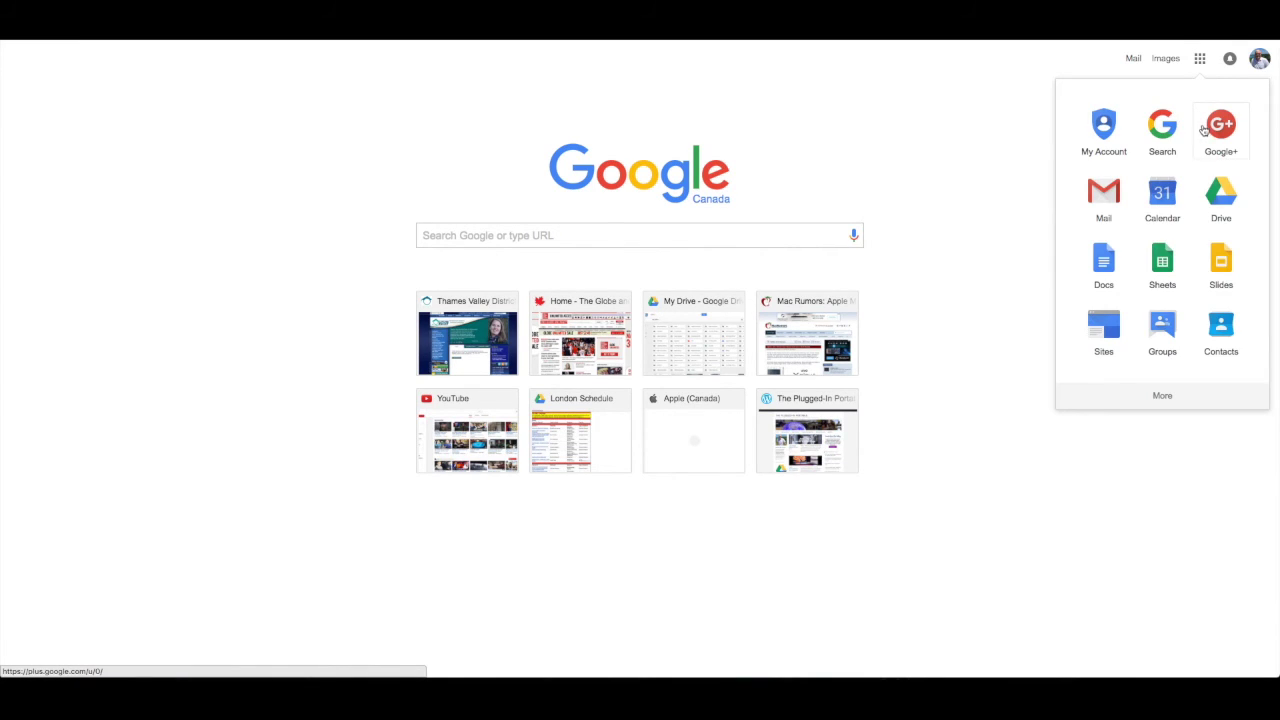
{"action": "left_click", "coordinate": [1218, 132]}
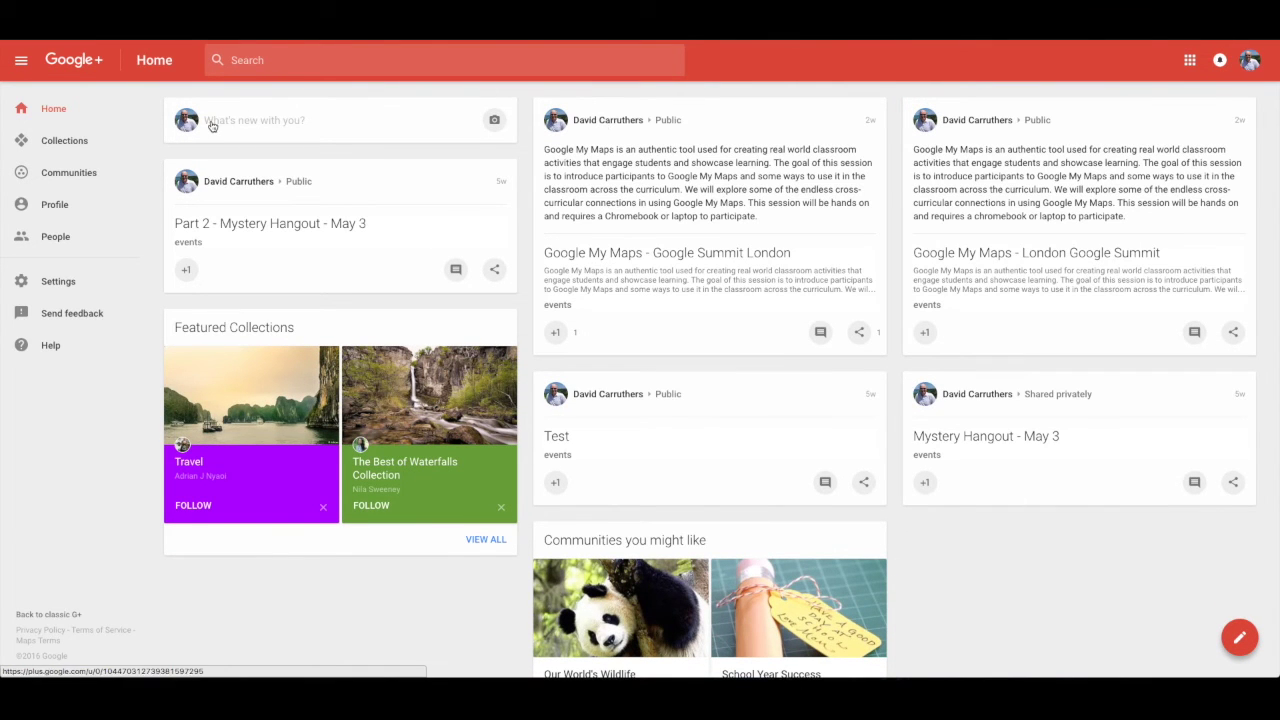
{"action": "left_click", "coordinate": [90, 180]}
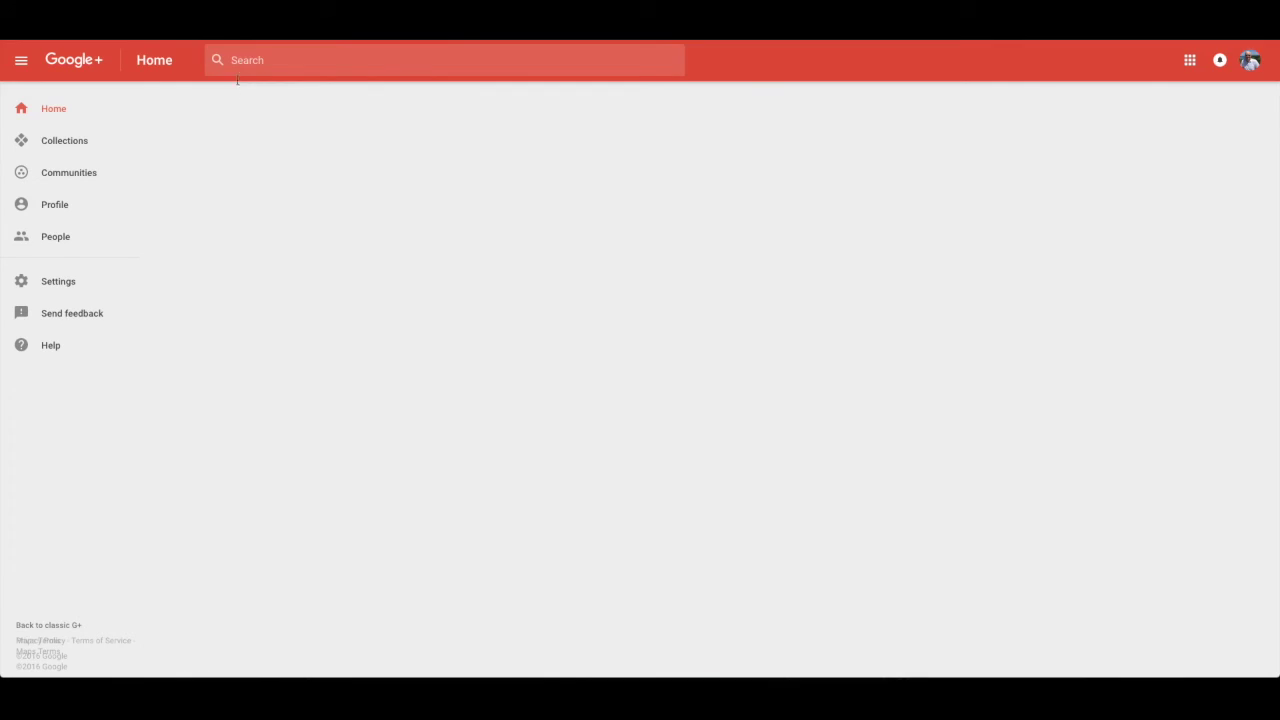
Search Google+ for mystery hangout
{"action": "left_click", "coordinate": [270, 62]}
{"action": "type", "text": "m"}
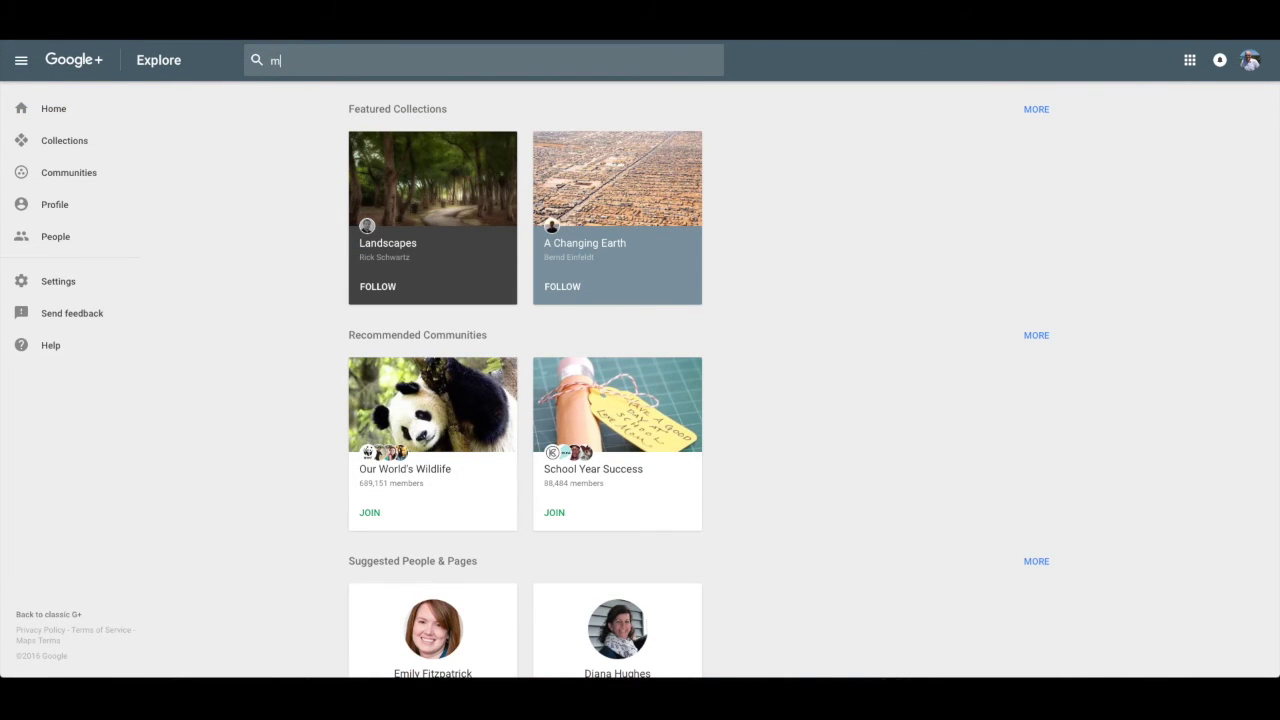
{"action": "type", "text": "ystery "}
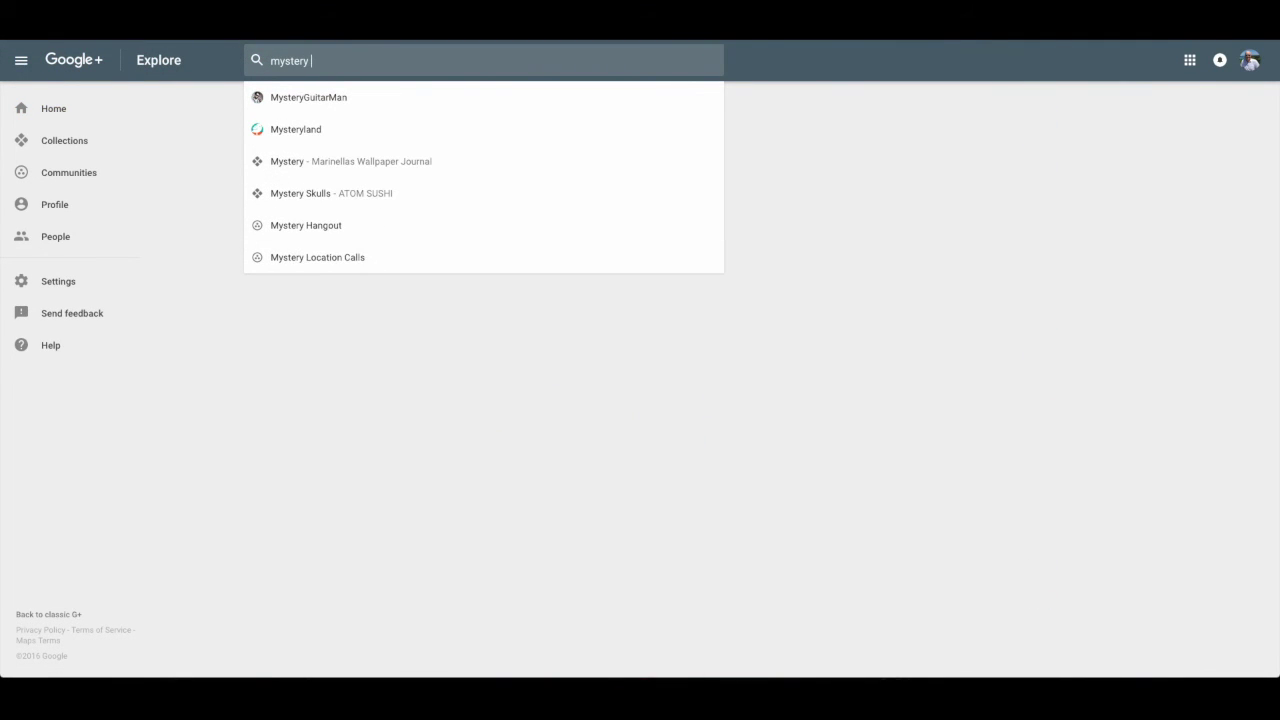
{"action": "type", "text": "hangout"}
{"action": "key", "text": "Return"}
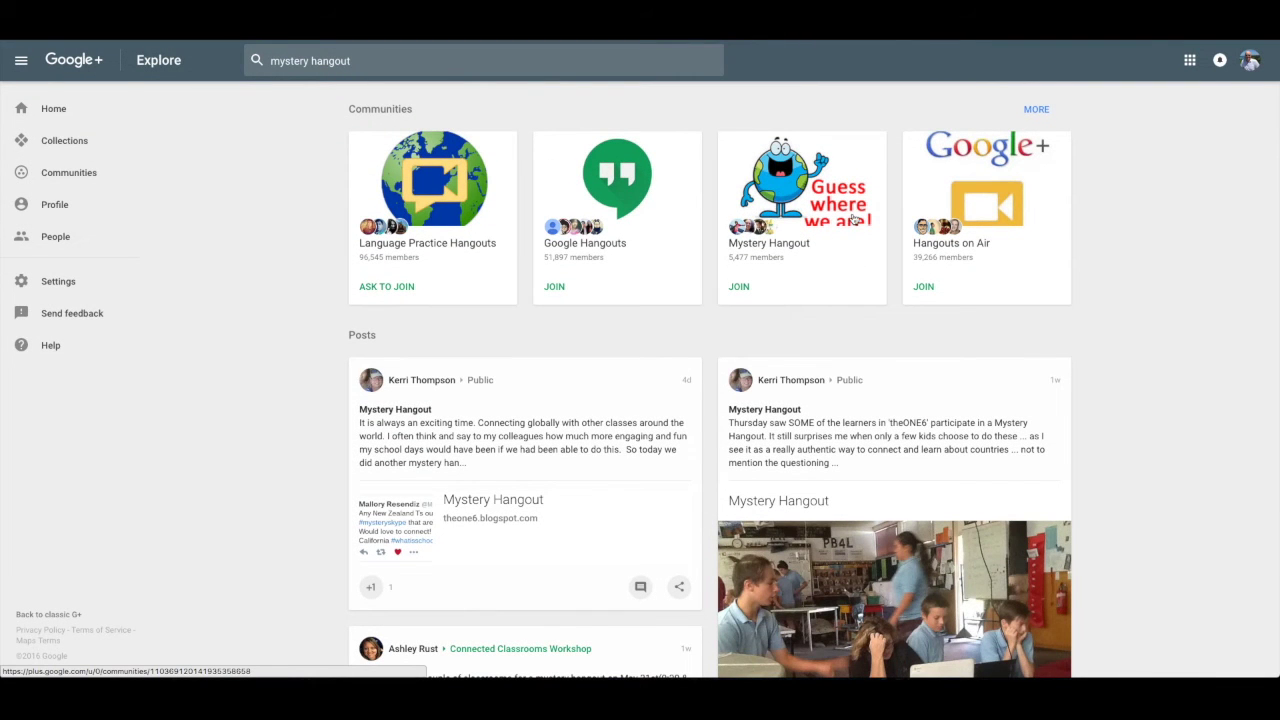
Open the Mystery Hangout community and browse its posts from teachers seeking partner classrooms
{"action": "left_click", "coordinate": [810, 215]}
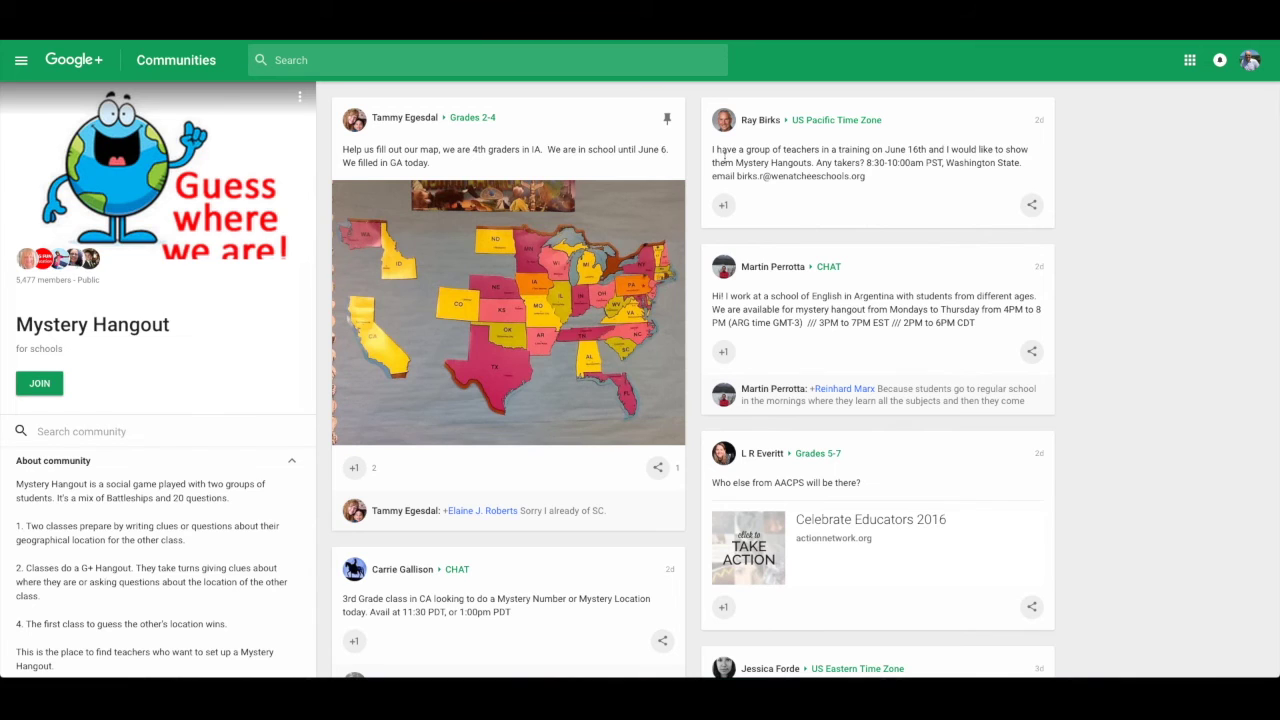
{"action": "scroll", "coordinate": [220, 412], "scroll_direction": "down", "scroll_amount": 4}
{"action": "scroll", "coordinate": [217, 410], "scroll_direction": "up", "scroll_amount": 2}
{"action": "scroll", "coordinate": [217, 410], "scroll_direction": "up", "scroll_amount": 2}
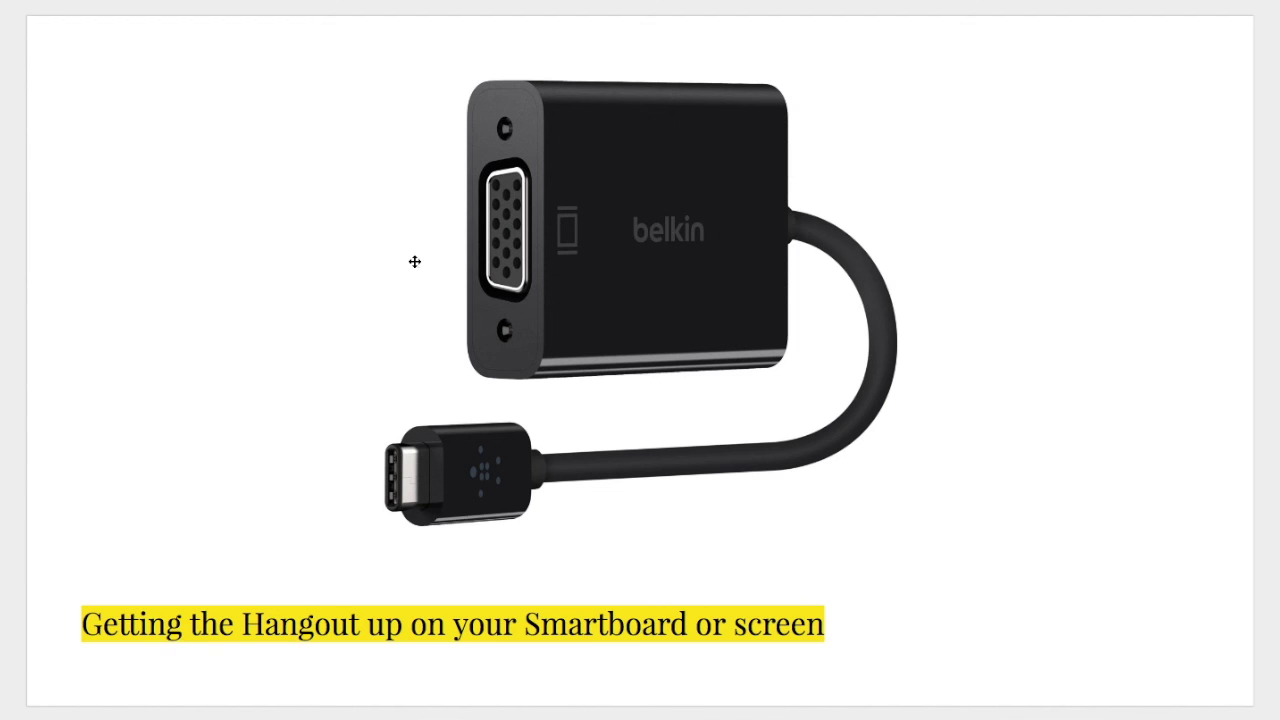
{"action": "key", "text": "Right"}
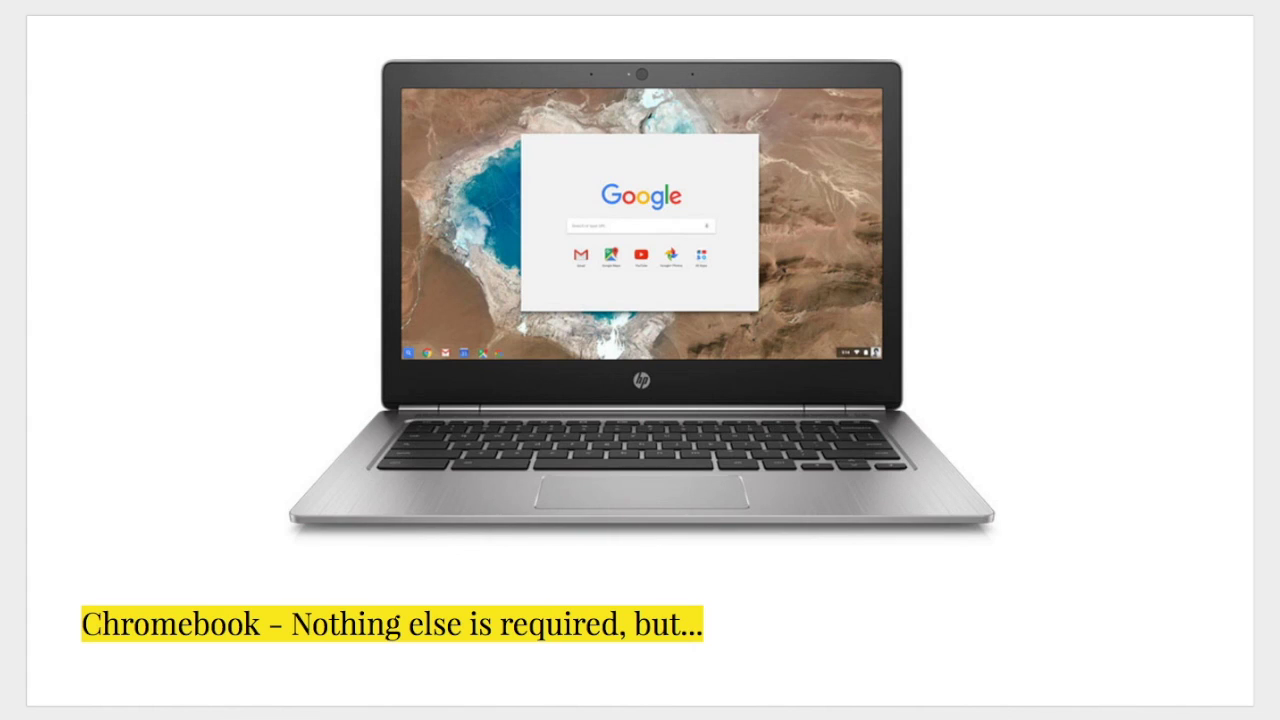